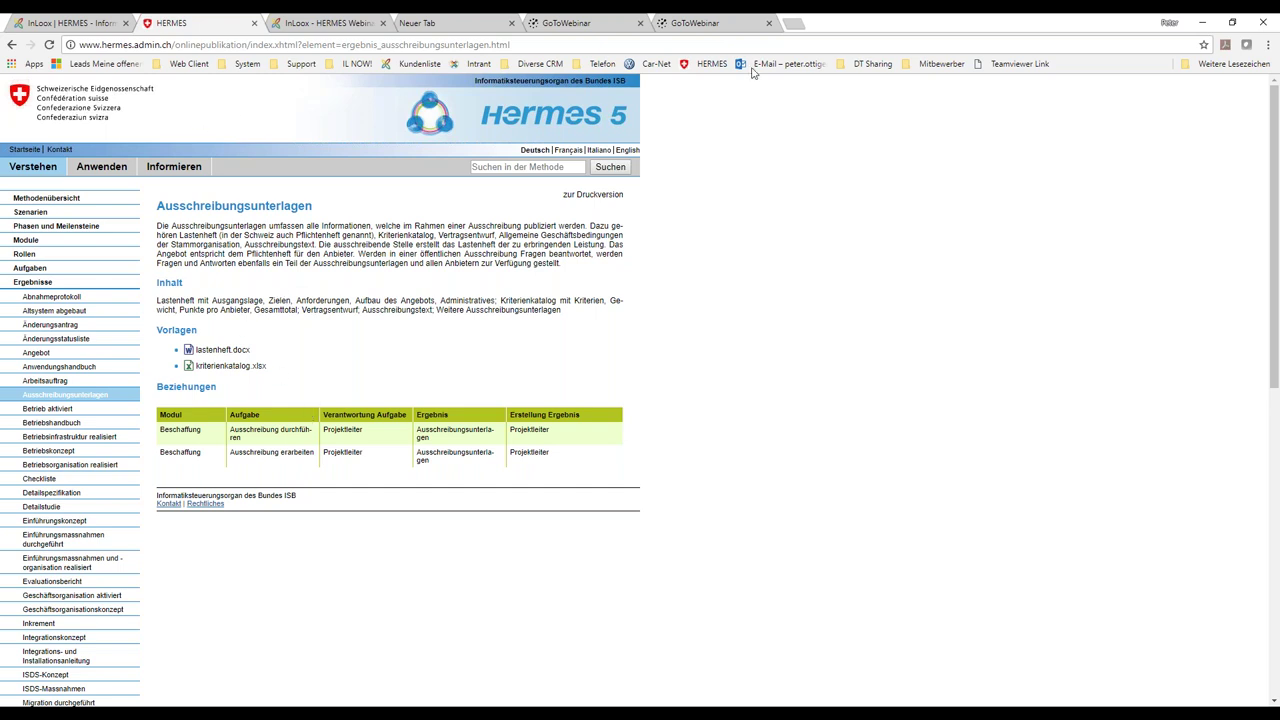
# - Switch from the browser and the presentation to Outlook and open the inbox (Posteingang)
pyautogui.press('super+Down')
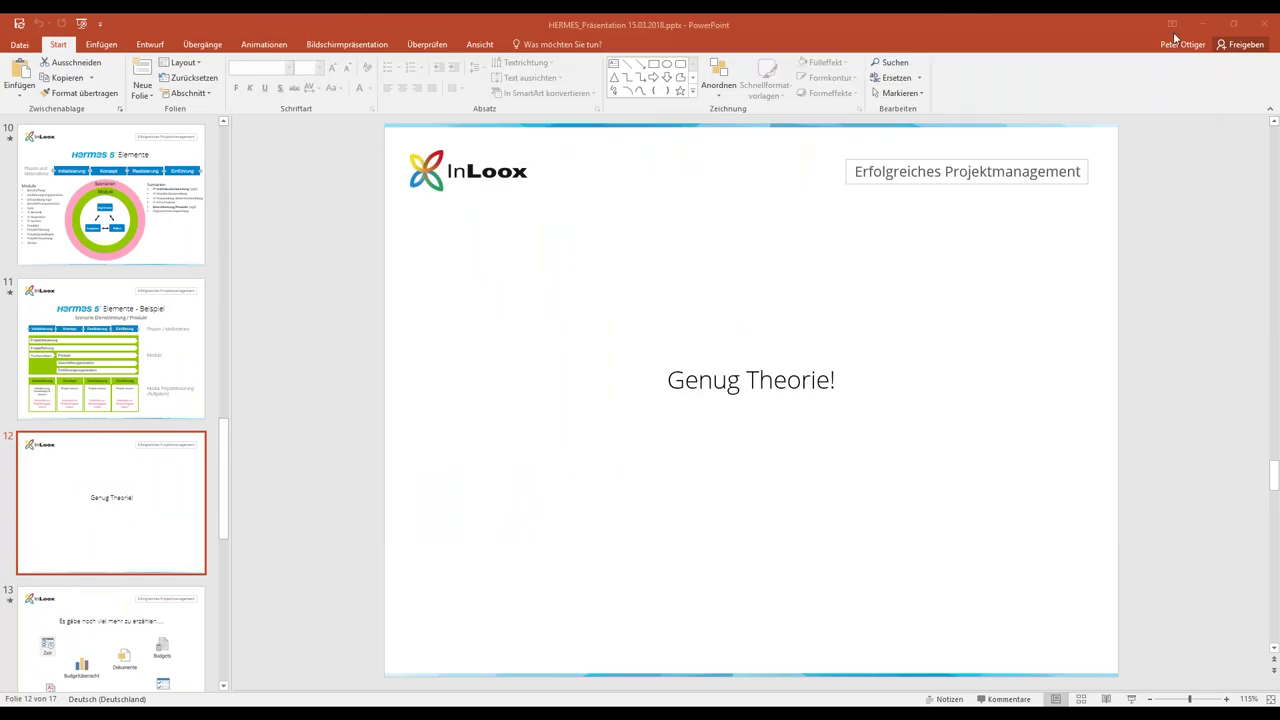
pyautogui.click(1203, 24)
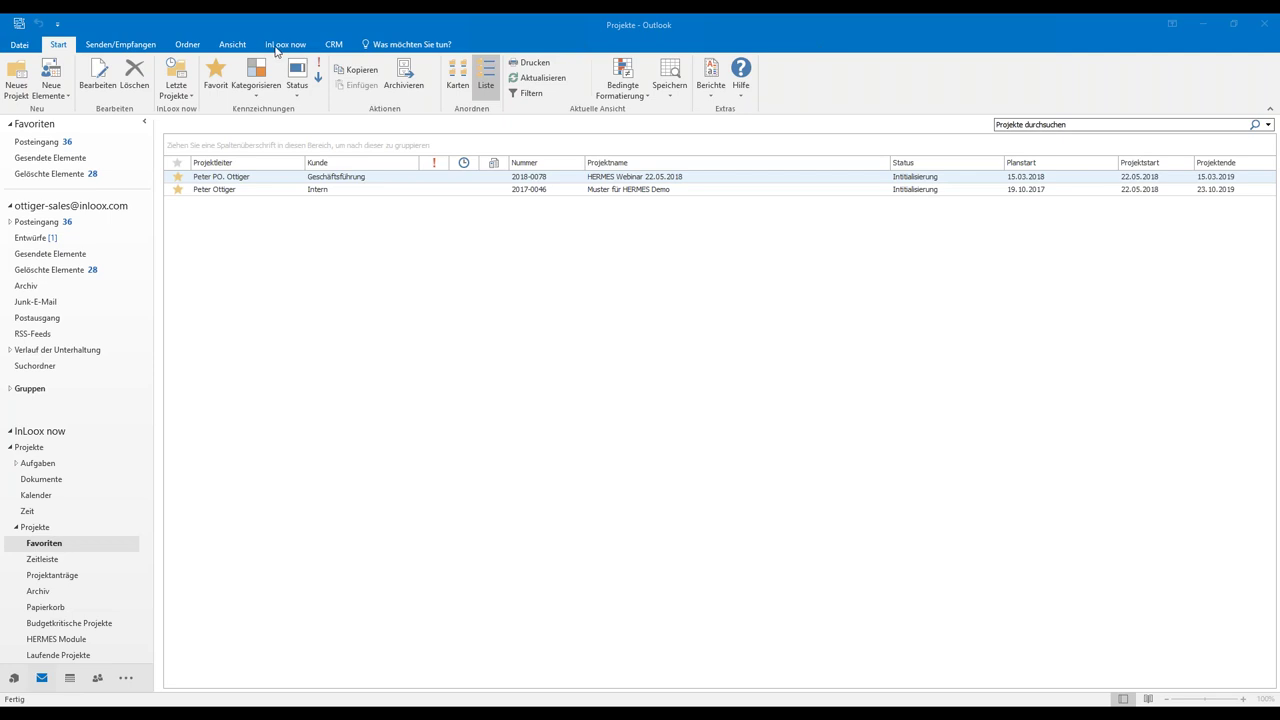
pyautogui.click(40, 142)
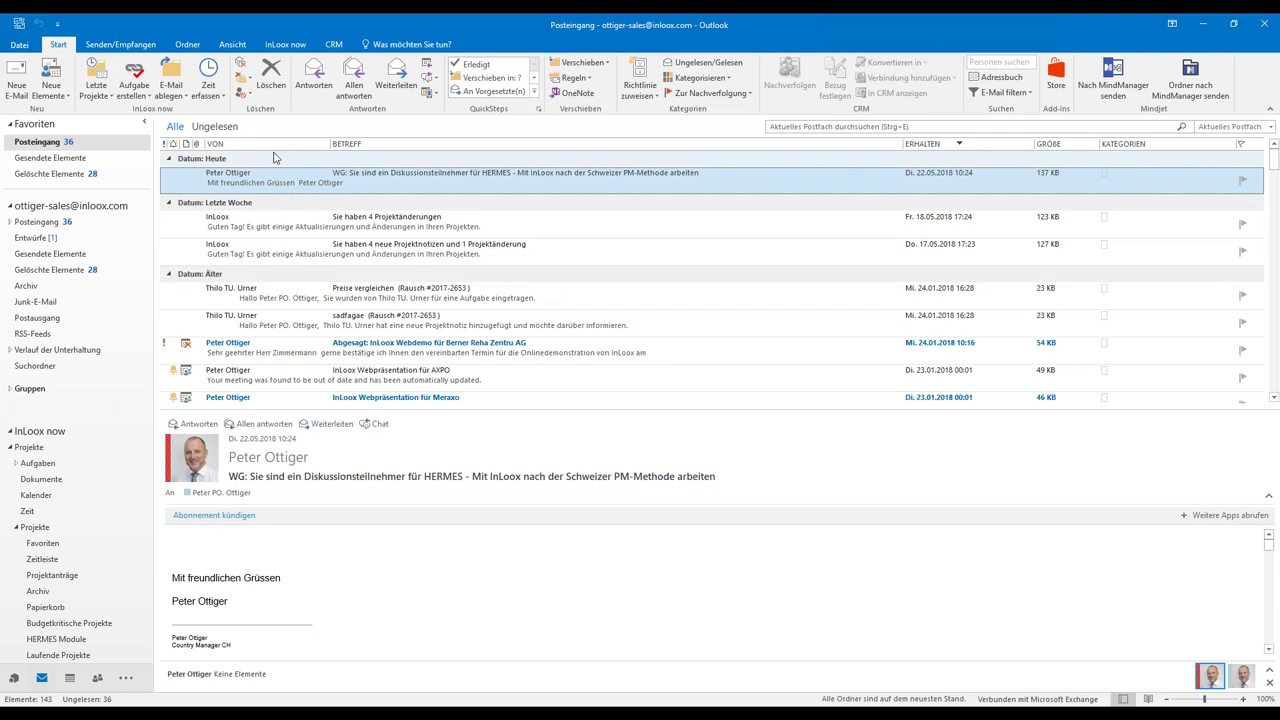
# - Show the InLoox commands for the selected e-mail, covering filing it to a project, recording time and creating a task
pyautogui.click(186, 98)
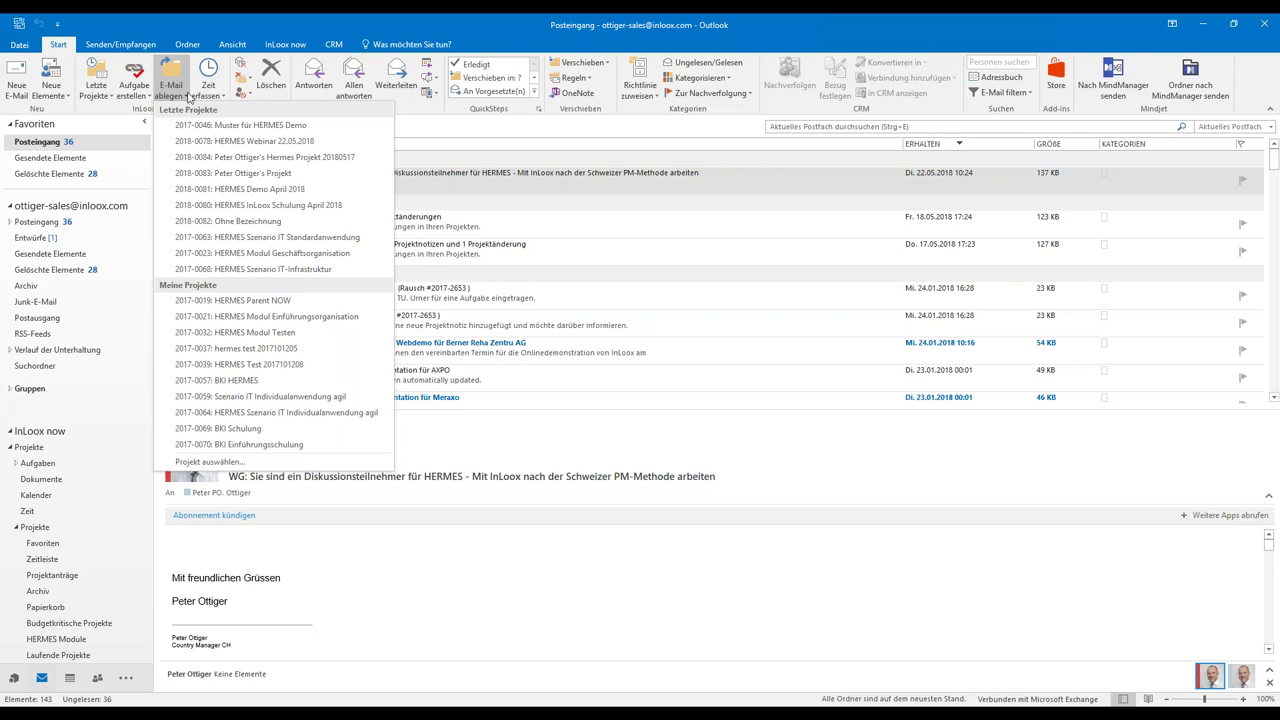
pyautogui.click(187, 97)
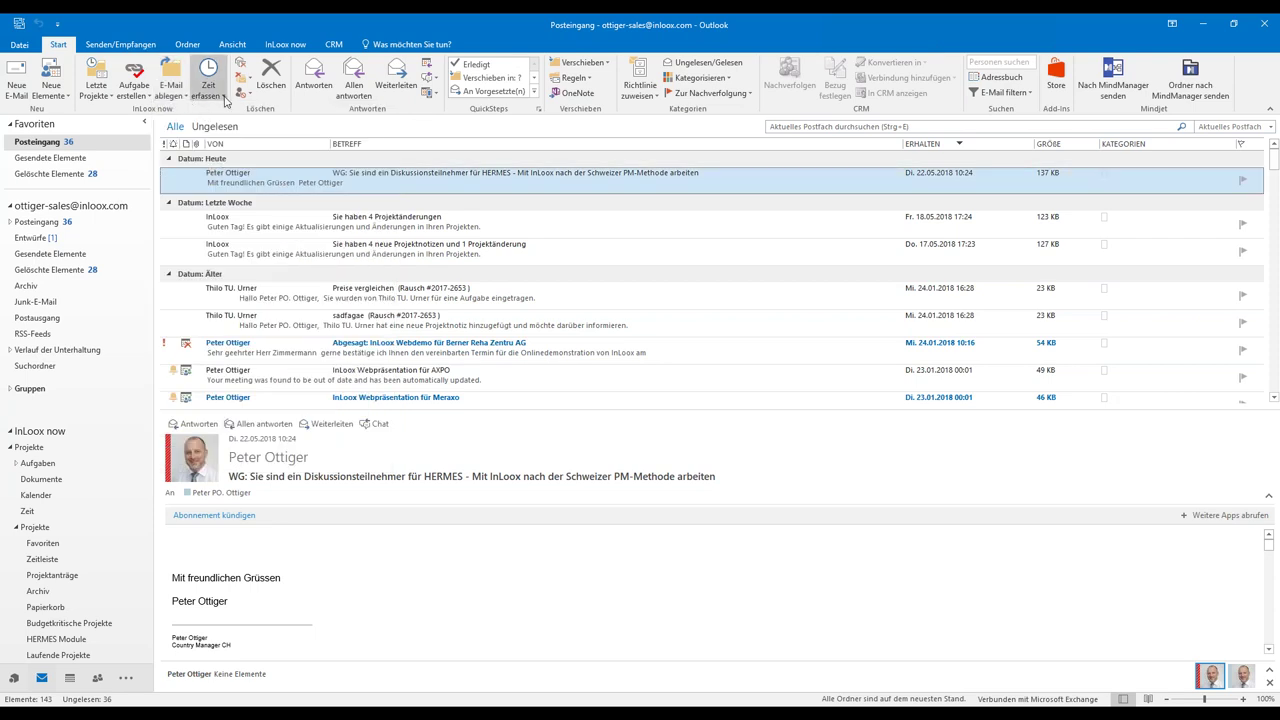
pyautogui.click(224, 100)
pyautogui.click(150, 100)
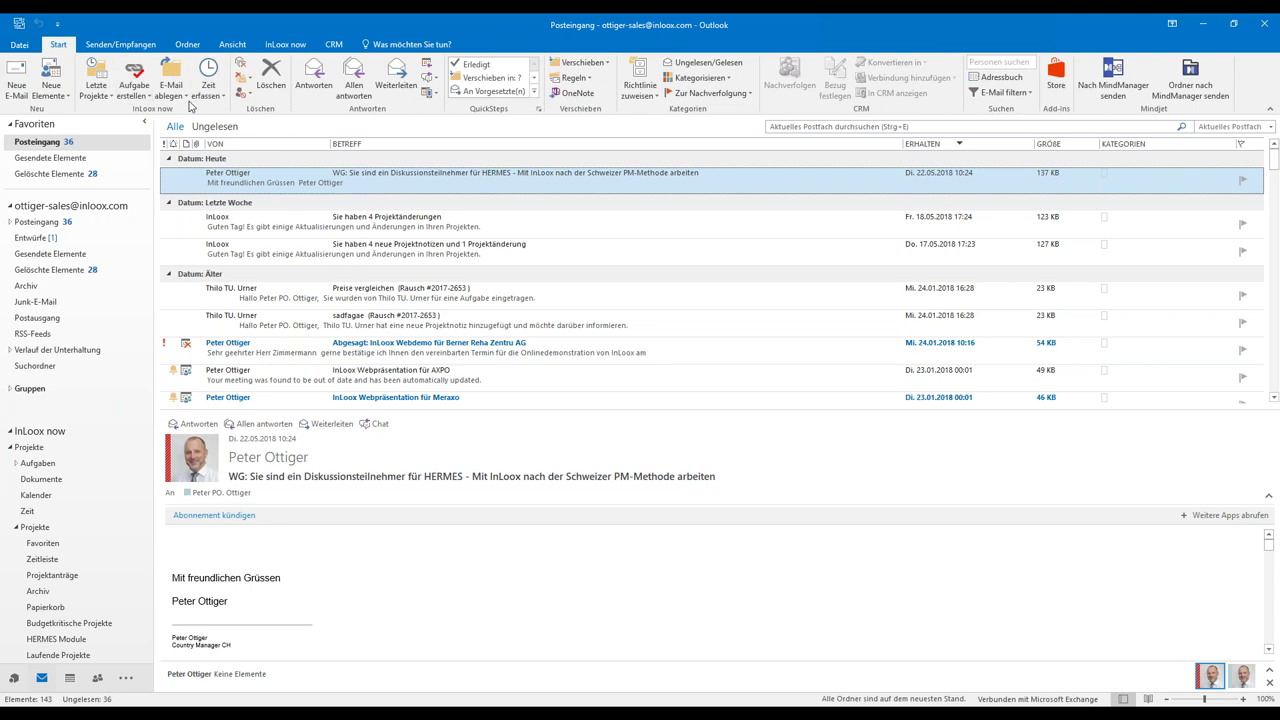
# - View the InLoox document overview and the resource workload, expanding the projects of the fully booked-out Vertrieb member with the 66 % bar
pyautogui.click(280, 46)
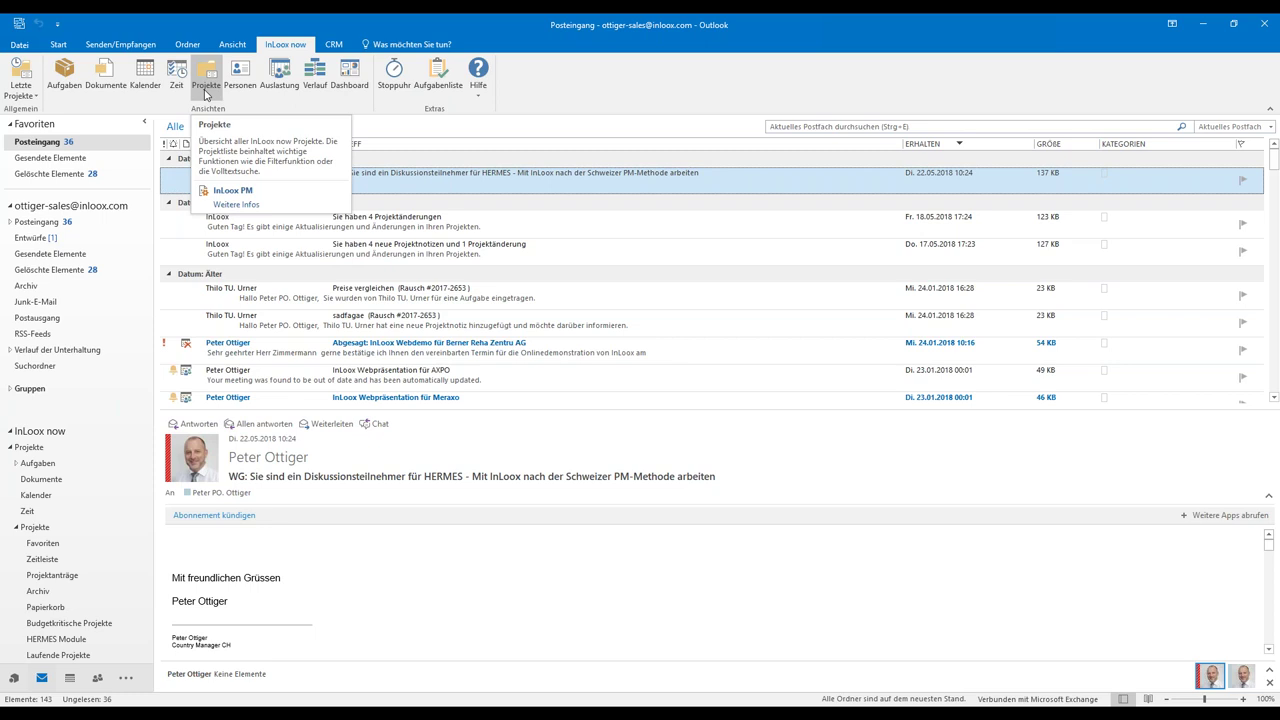
pyautogui.click(103, 88)
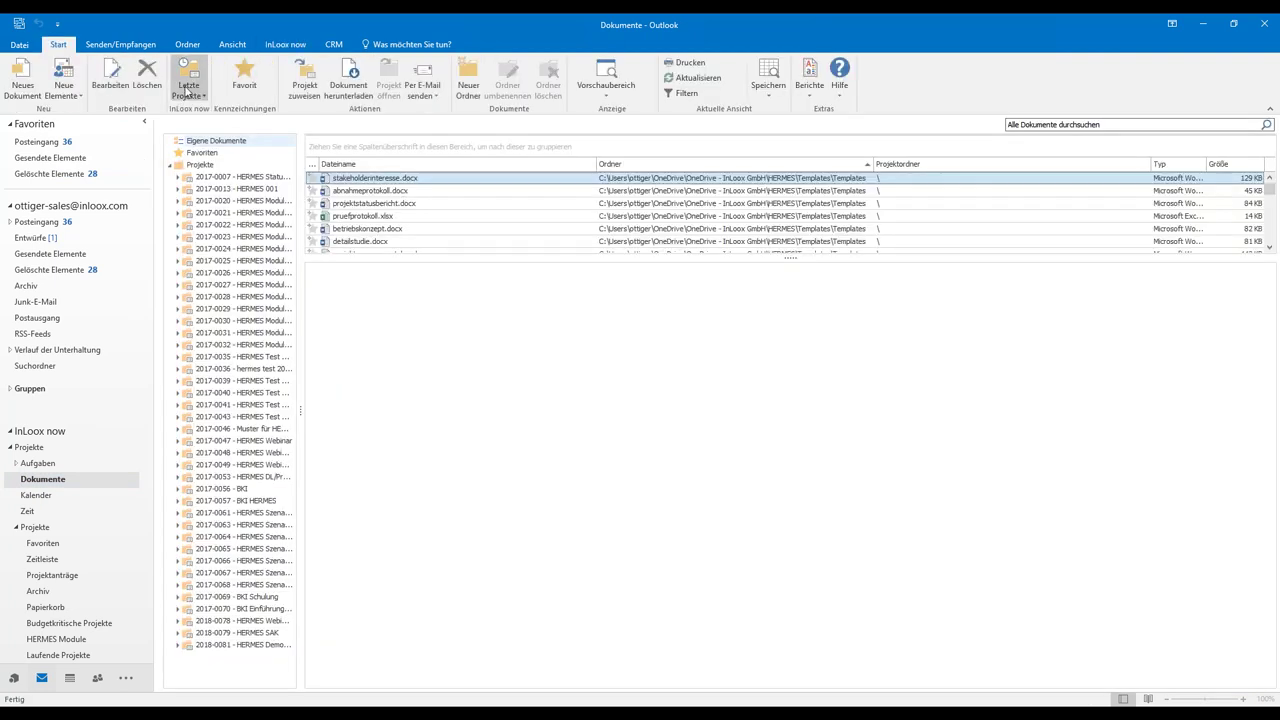
pyautogui.click(302, 45)
pyautogui.click(281, 82)
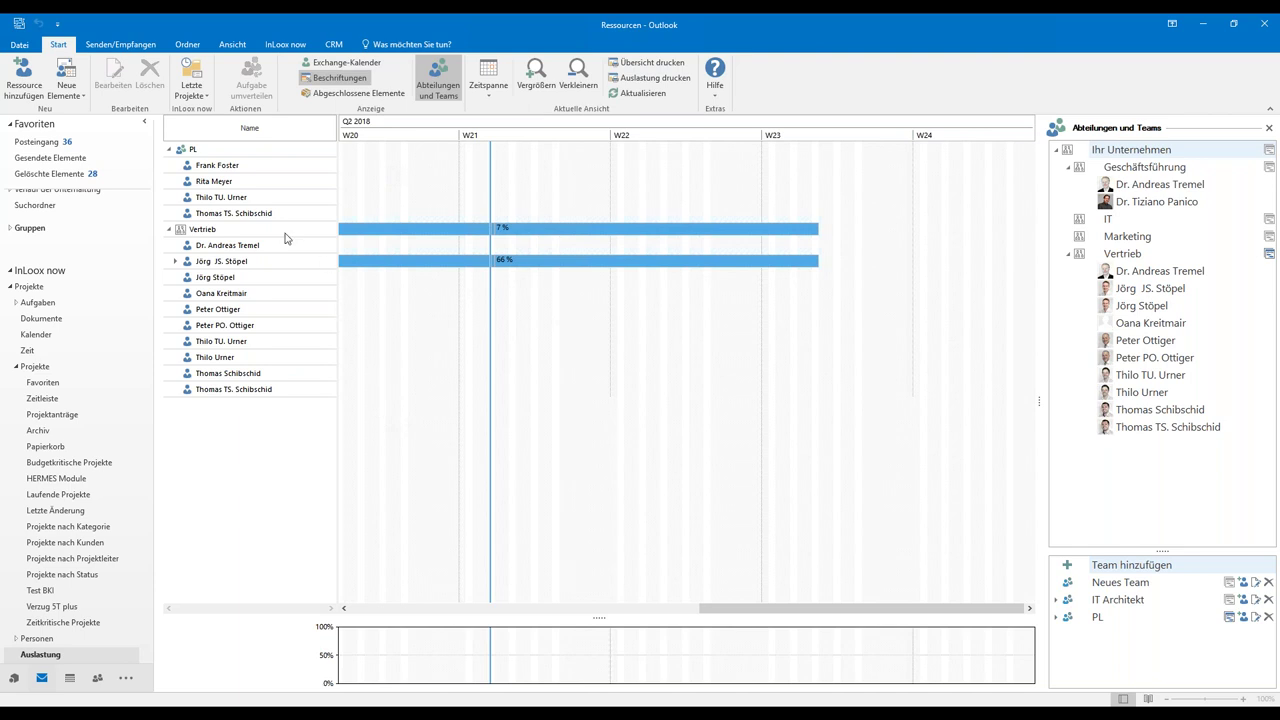
pyautogui.click(176, 262)
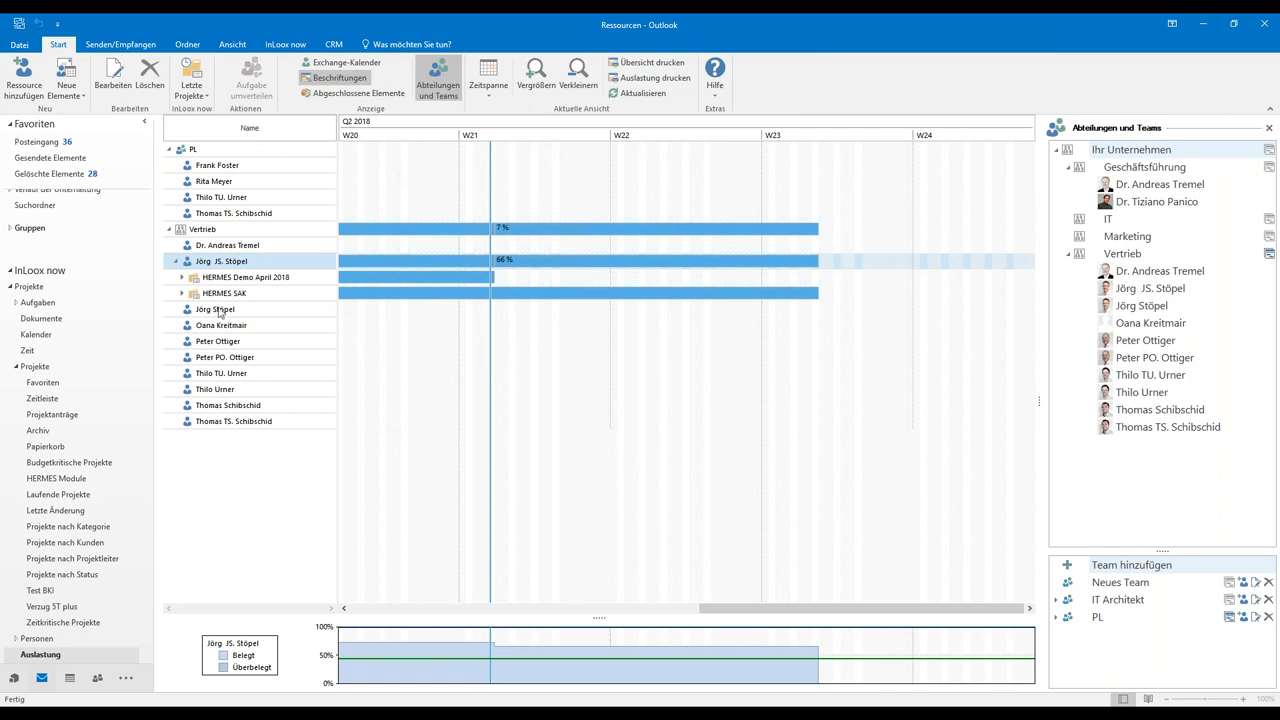
# - Show the InLoox project module and the Outlook calendar, ending on the project list
pyautogui.click(286, 46)
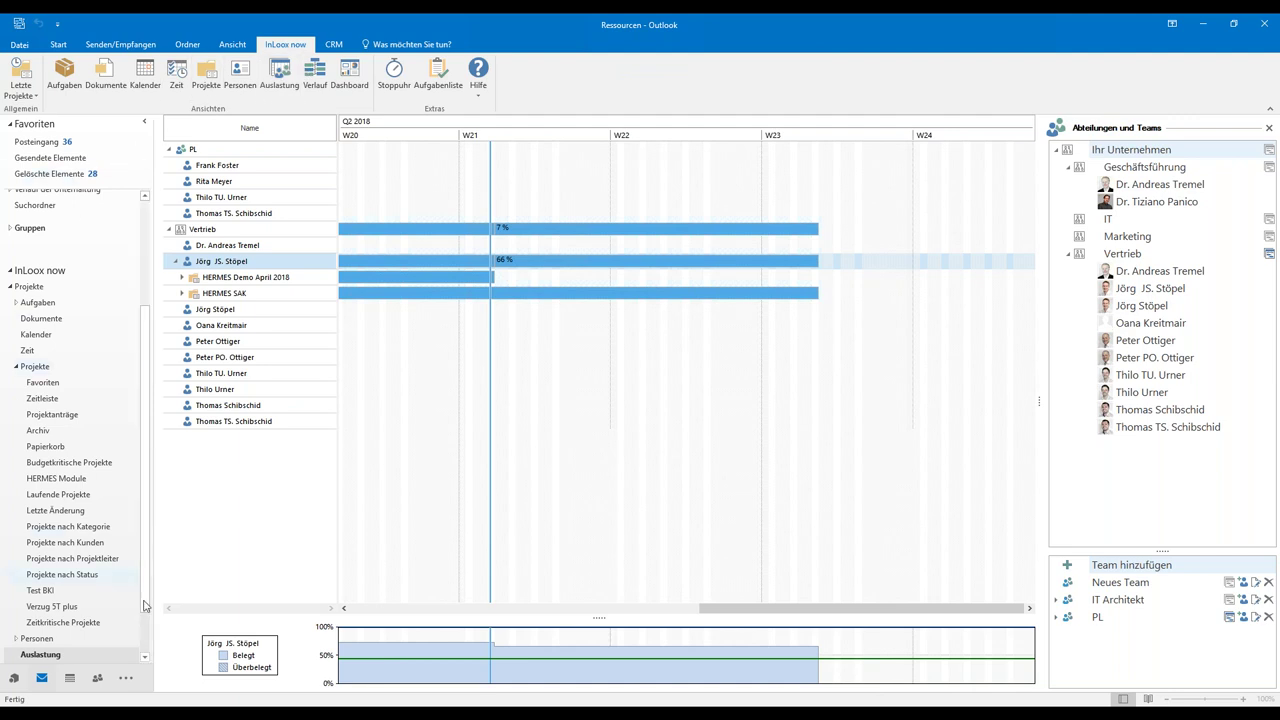
pyautogui.click(14, 679)
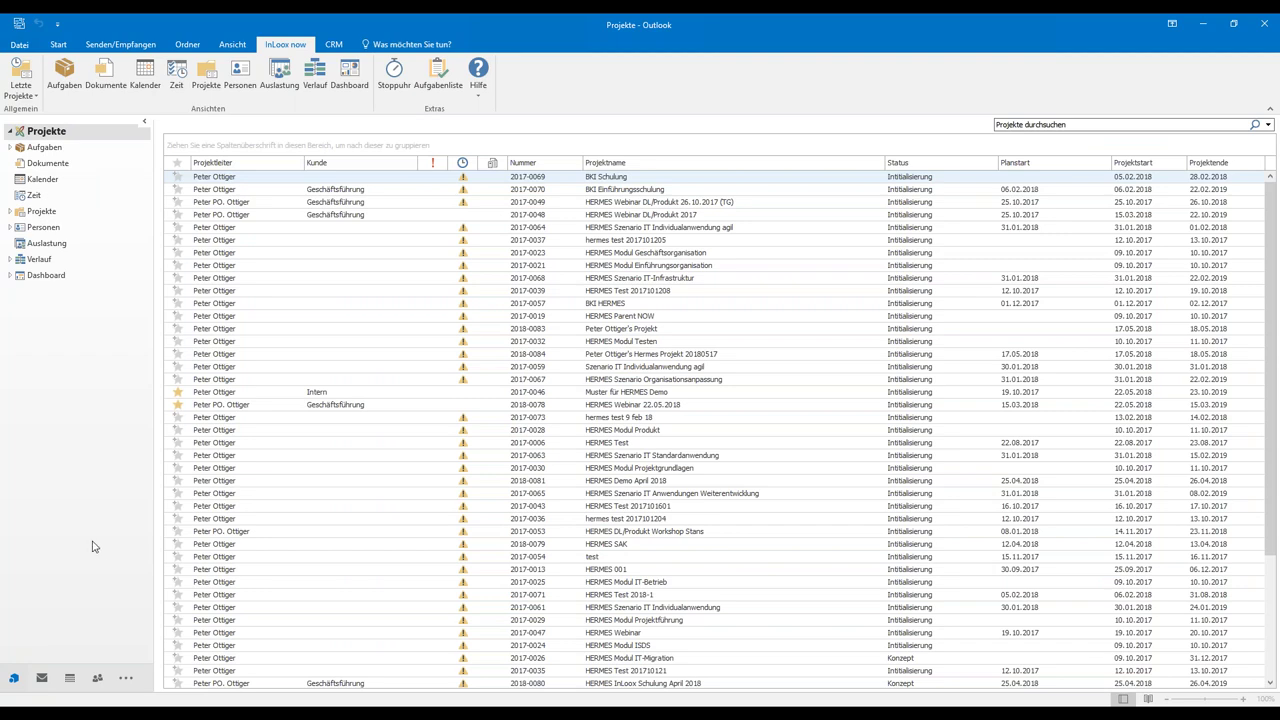
pyautogui.click(69, 679)
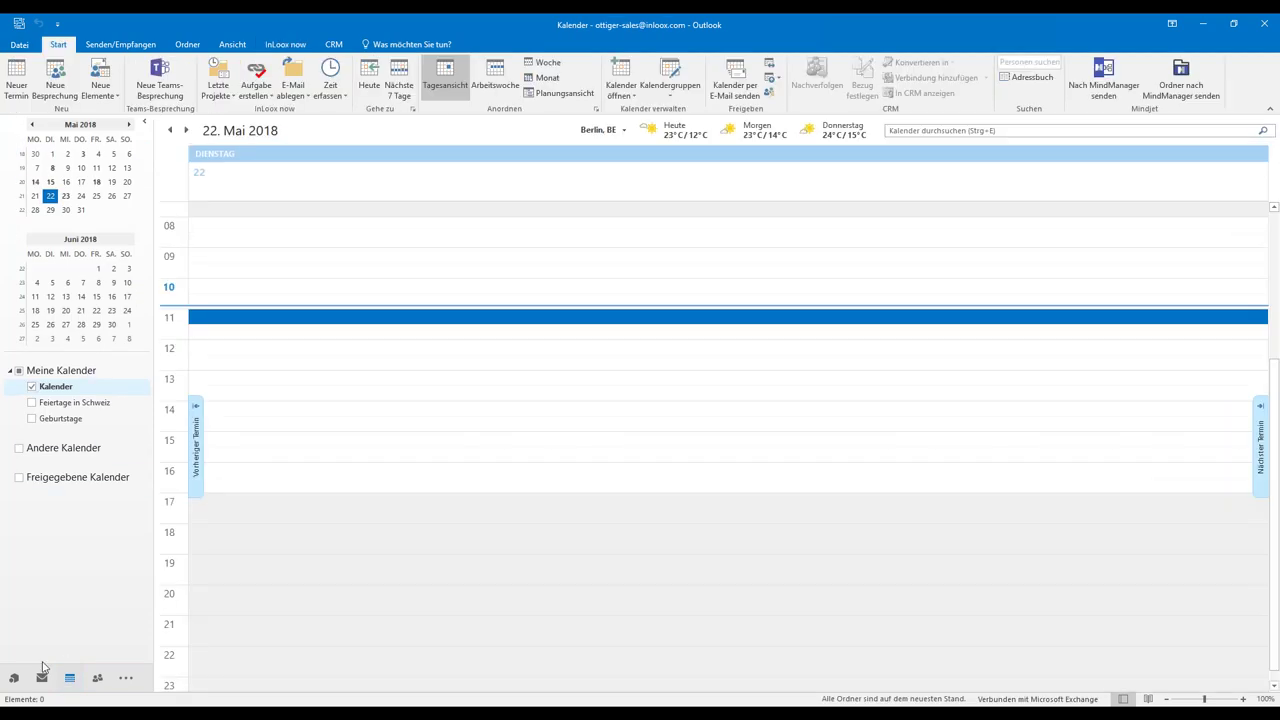
pyautogui.click(14, 679)
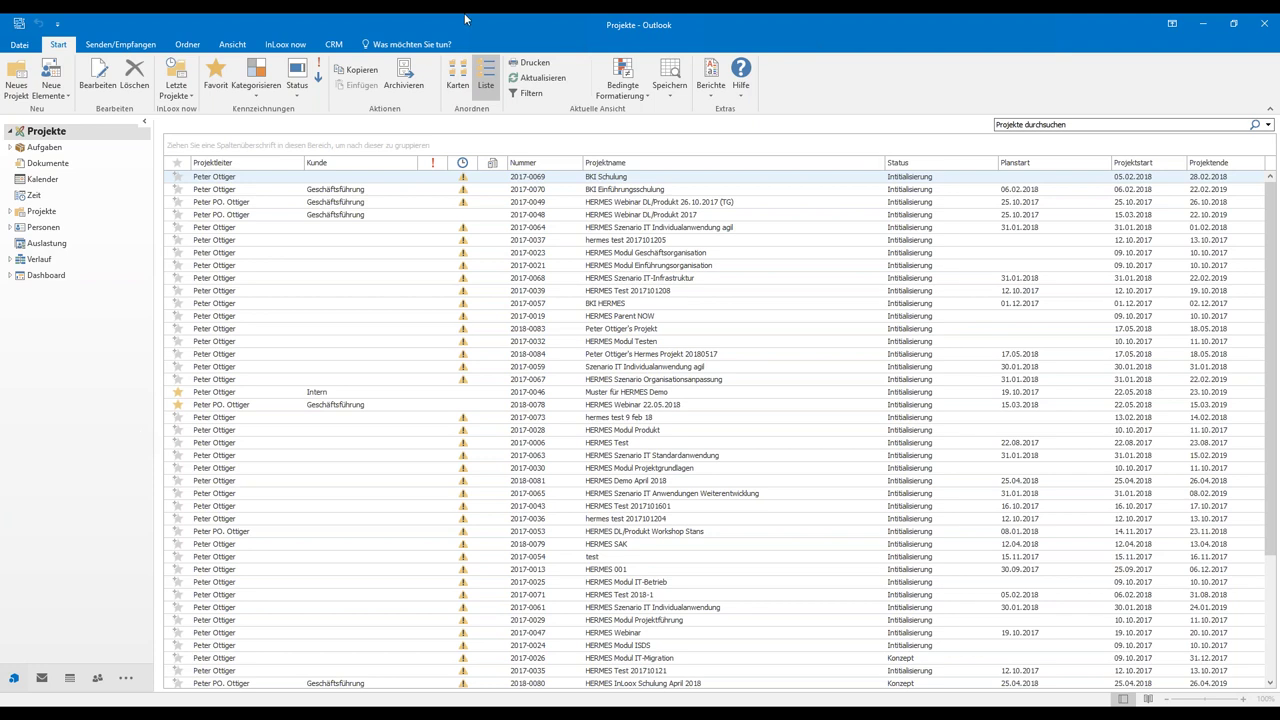
# - Open the project "Muster für HERMES Demo" from the favourite projects and maximize its window
pyautogui.click(10, 211)
pyautogui.click(50, 228)
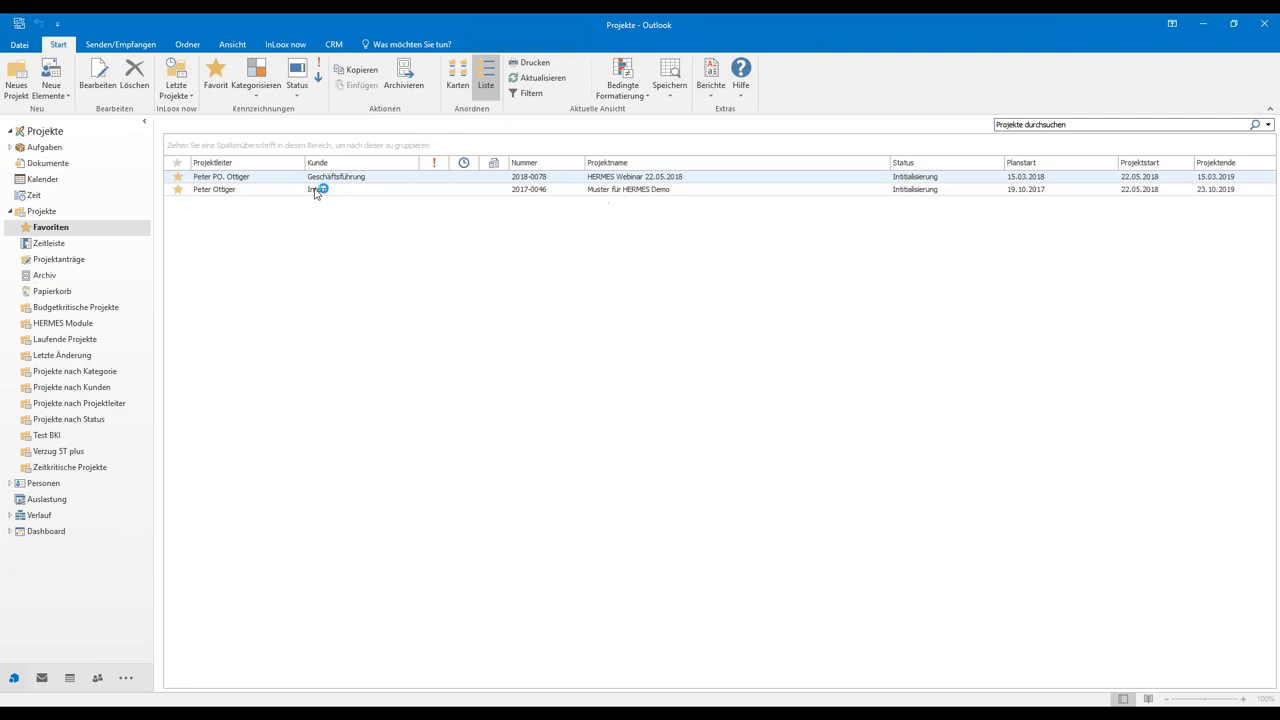
pyautogui.click(236, 190)
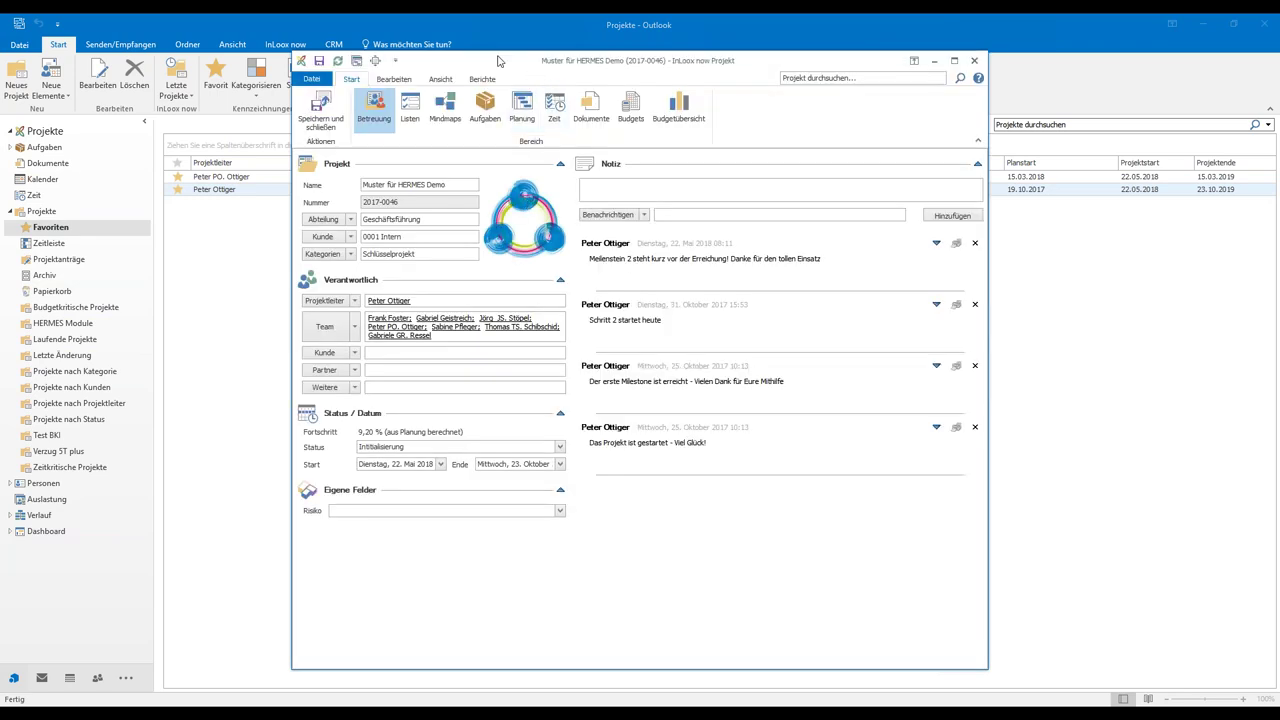
pyautogui.moveTo(498, 62); pyautogui.dragTo(391, 62)
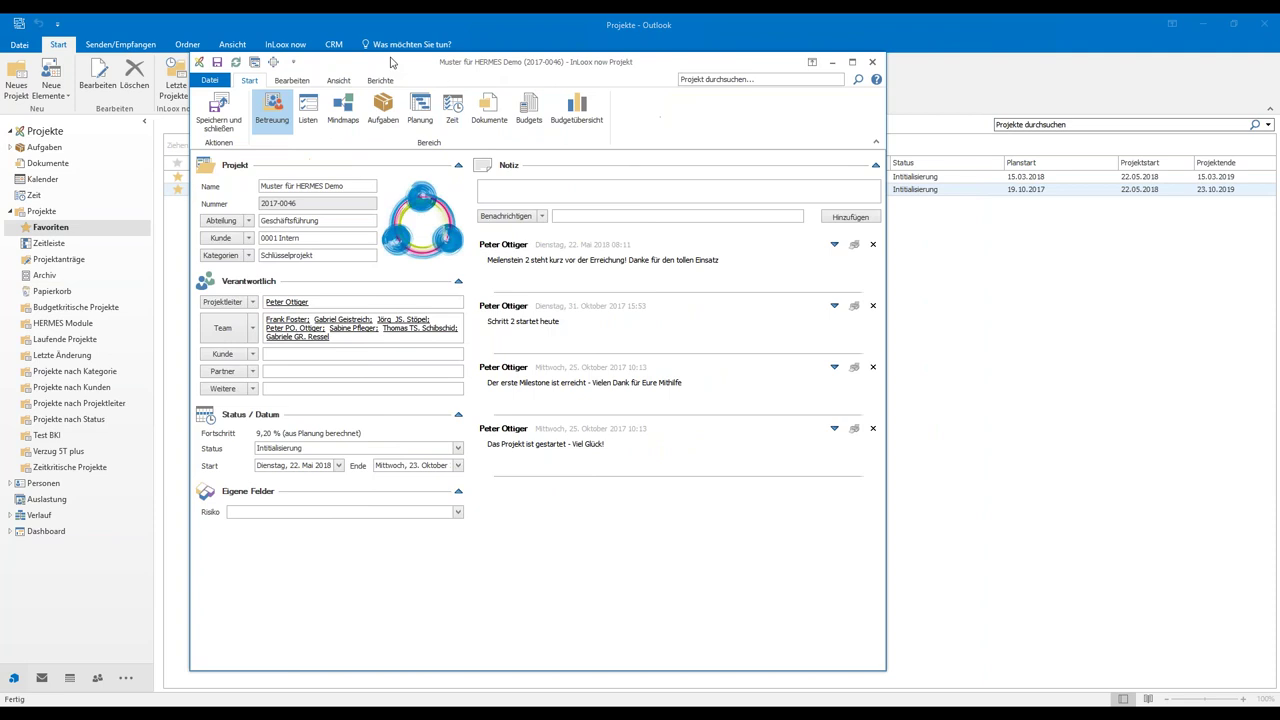
pyautogui.click(846, 64)
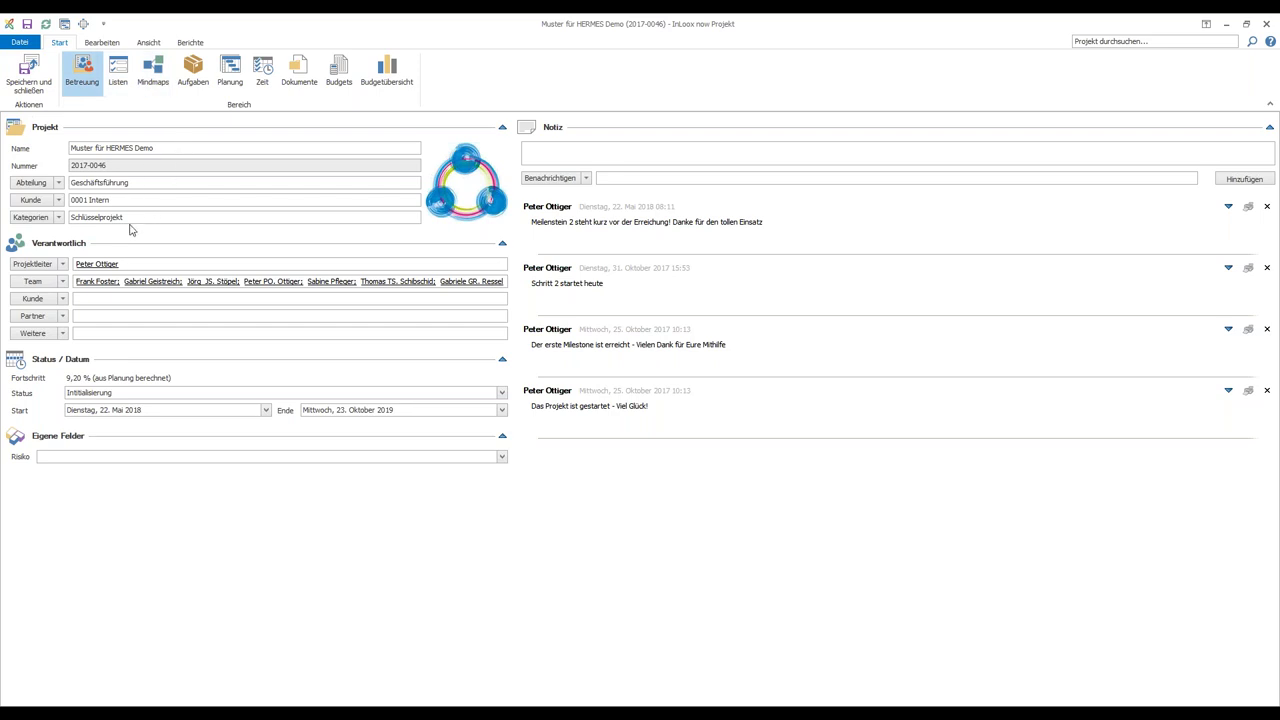
# - Display the categories available for the project and close the list
pyautogui.click(59, 218)
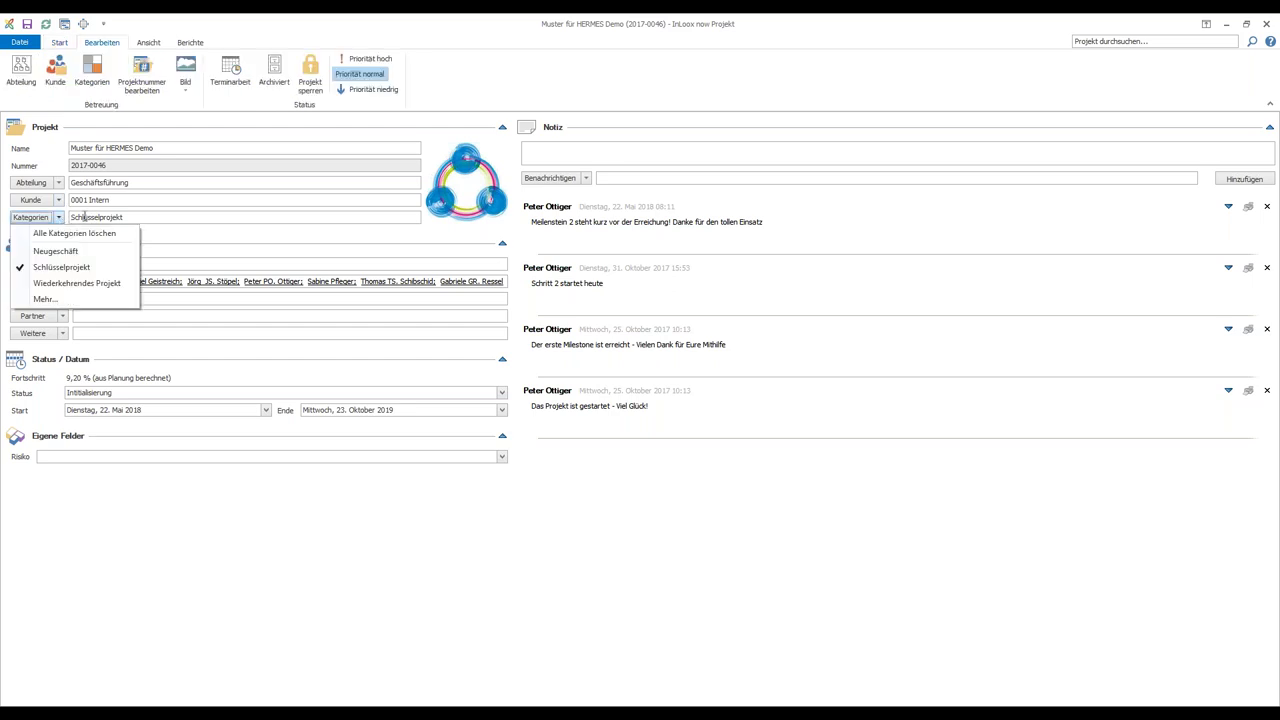
pyautogui.click(276, 238)
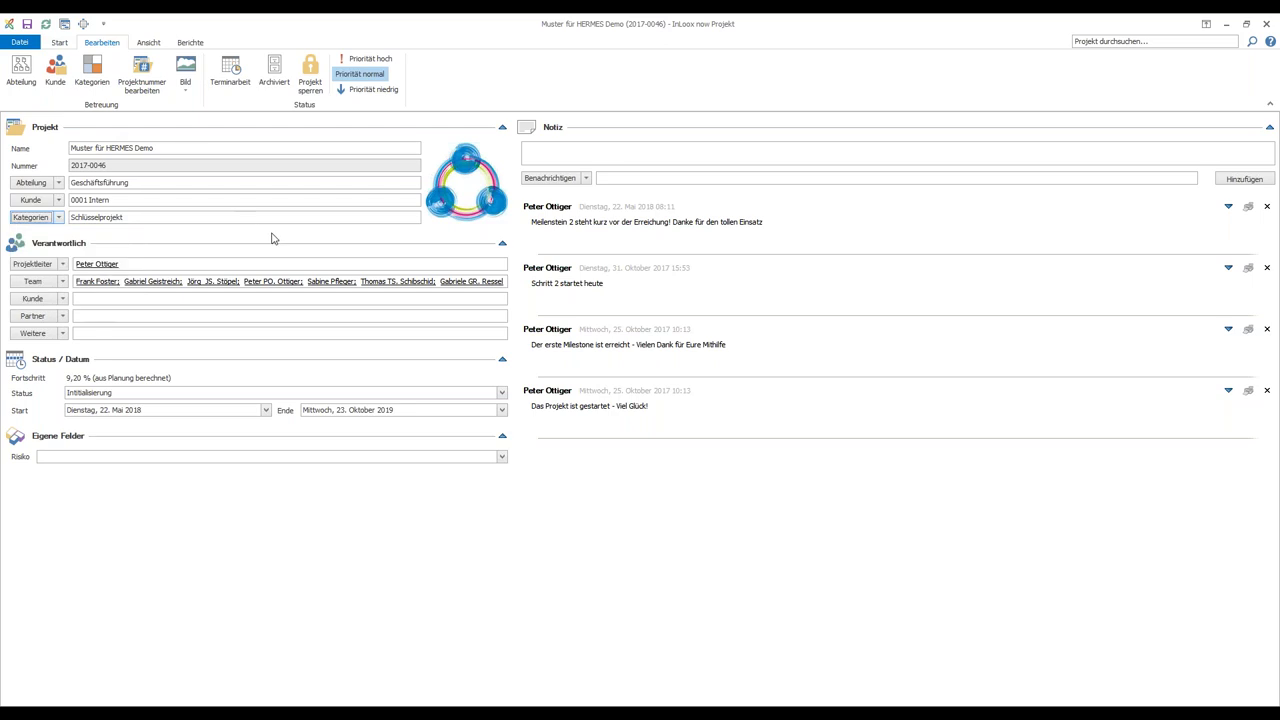
pyautogui.click(59, 218)
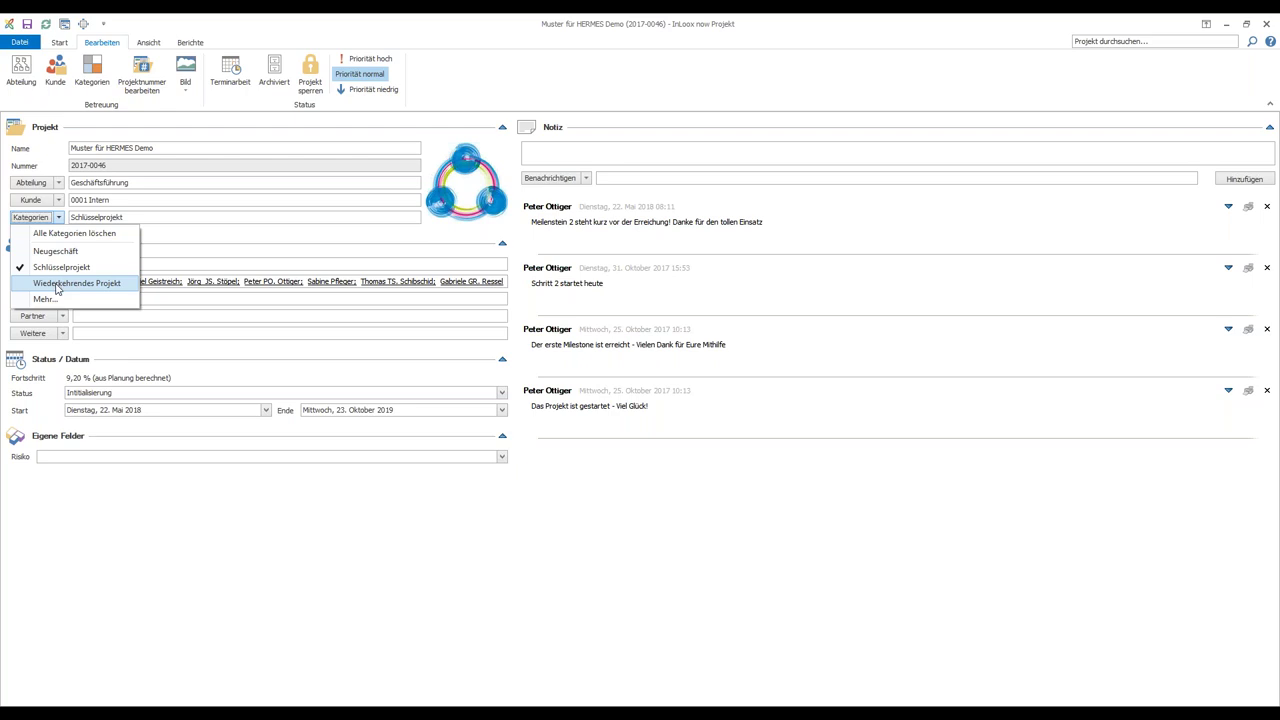
pyautogui.click(179, 185)
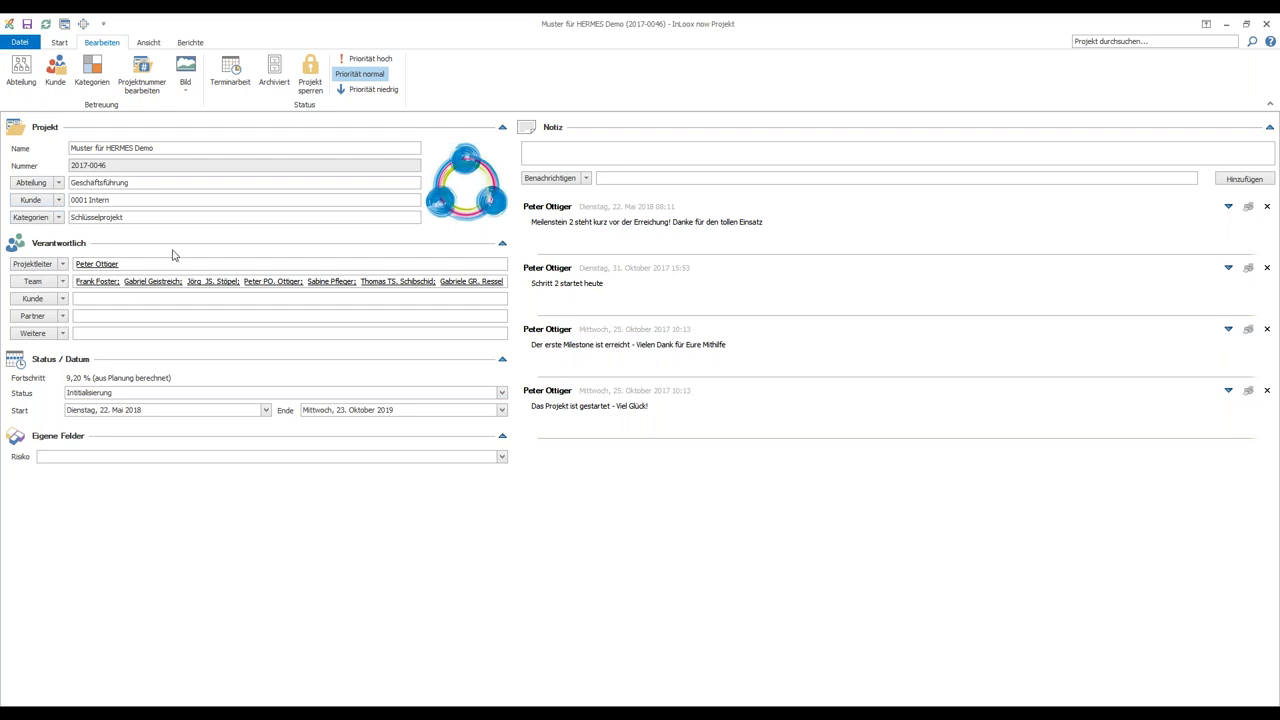
# - Examine the project's team member choices and the skills filter in the address book, and cancel the selection
pyautogui.click(63, 283)
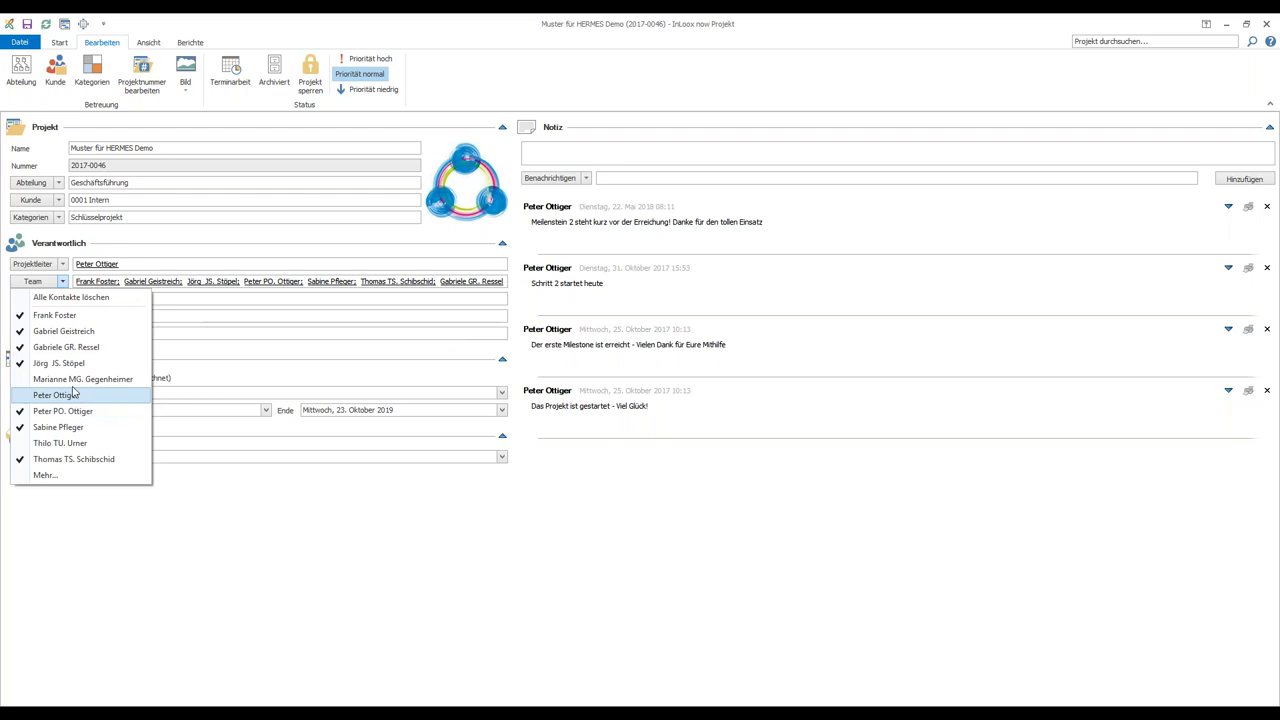
pyautogui.click(38, 283)
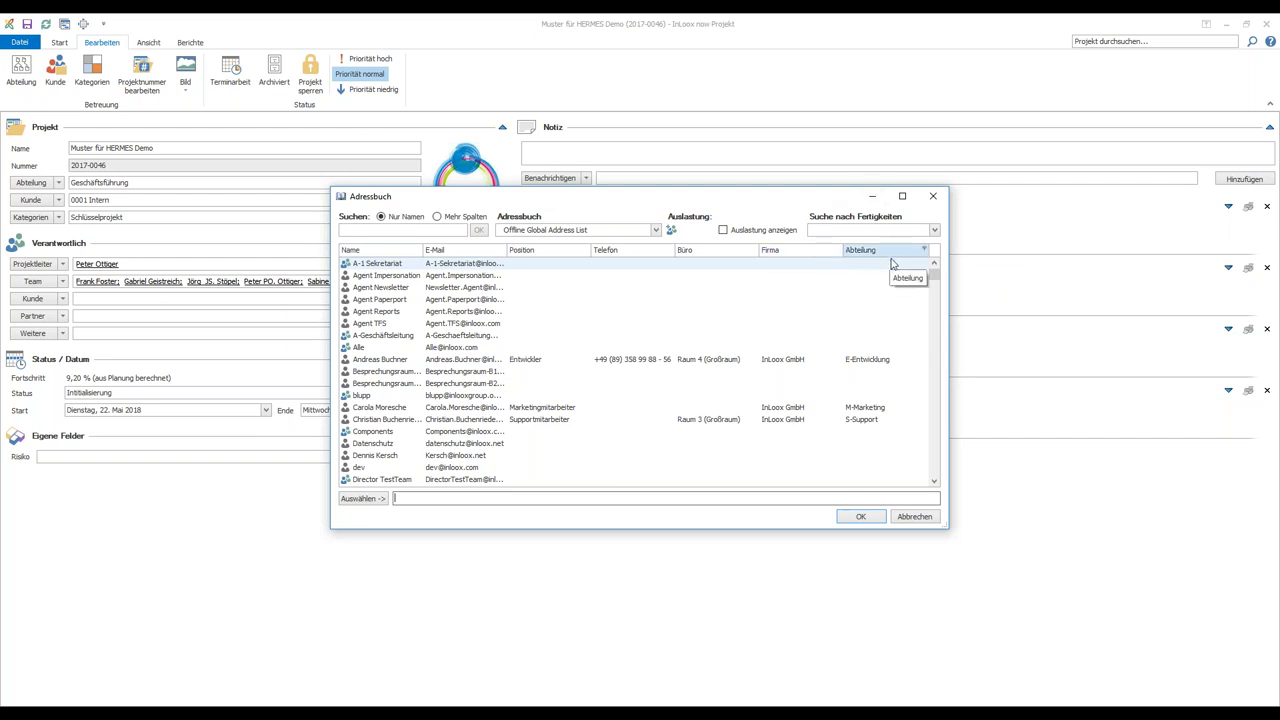
pyautogui.click(934, 231)
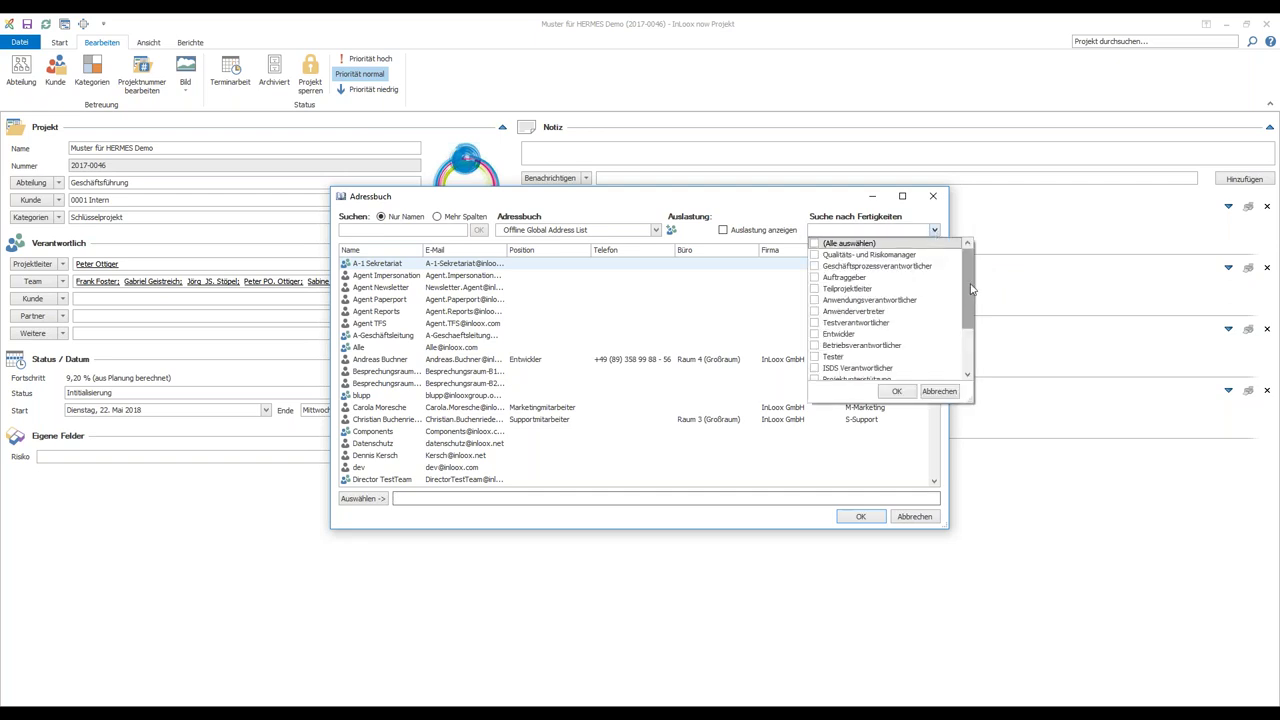
pyautogui.moveTo(970, 292); pyautogui.dragTo(970, 322)
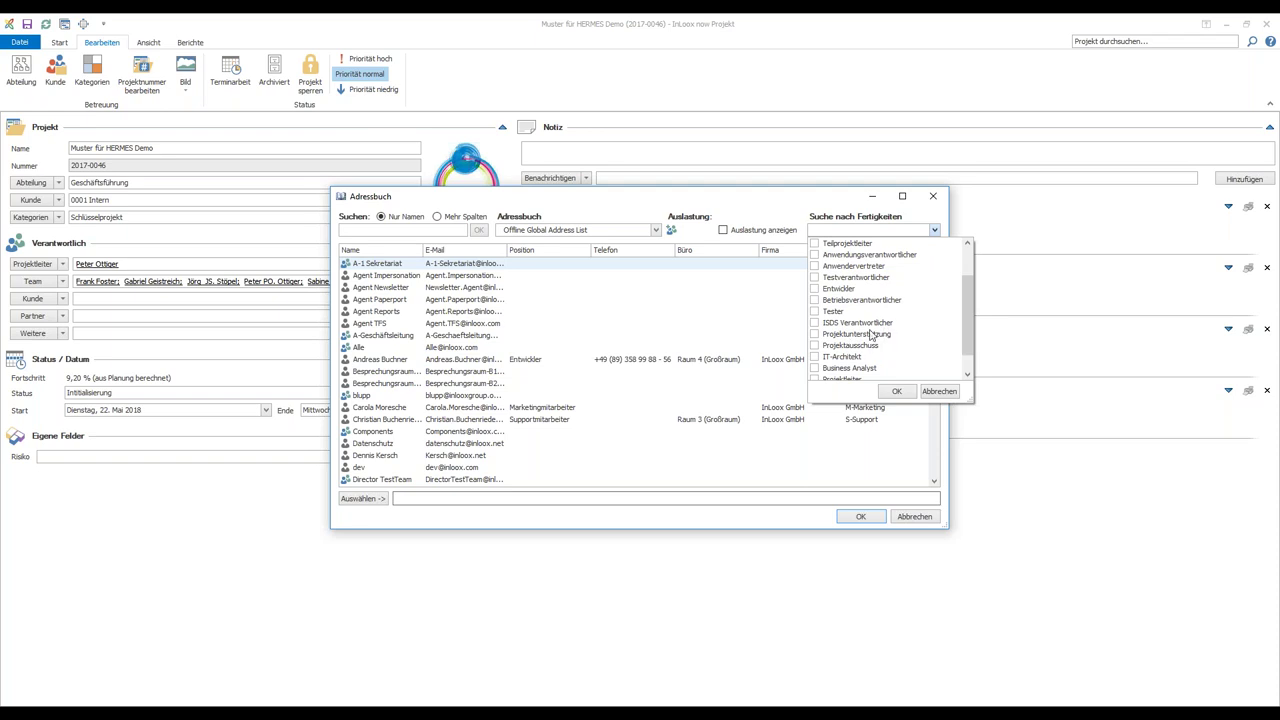
pyautogui.click(939, 391)
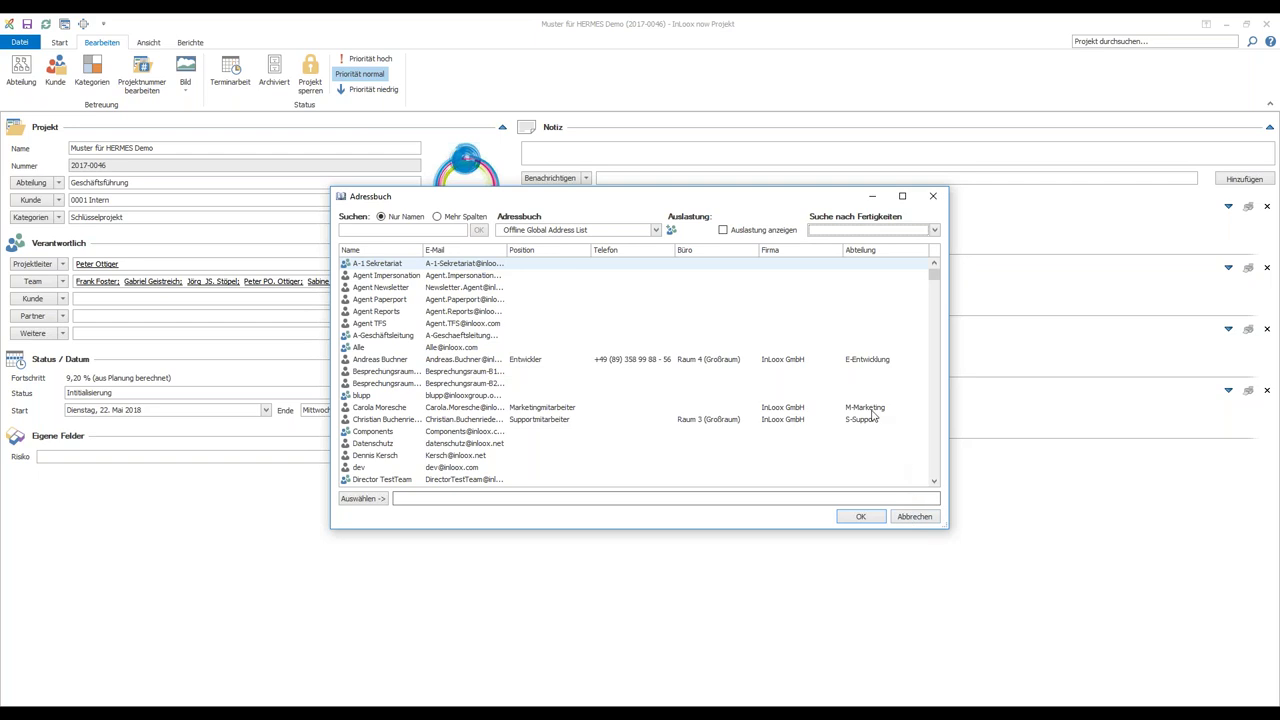
pyautogui.click(922, 517)
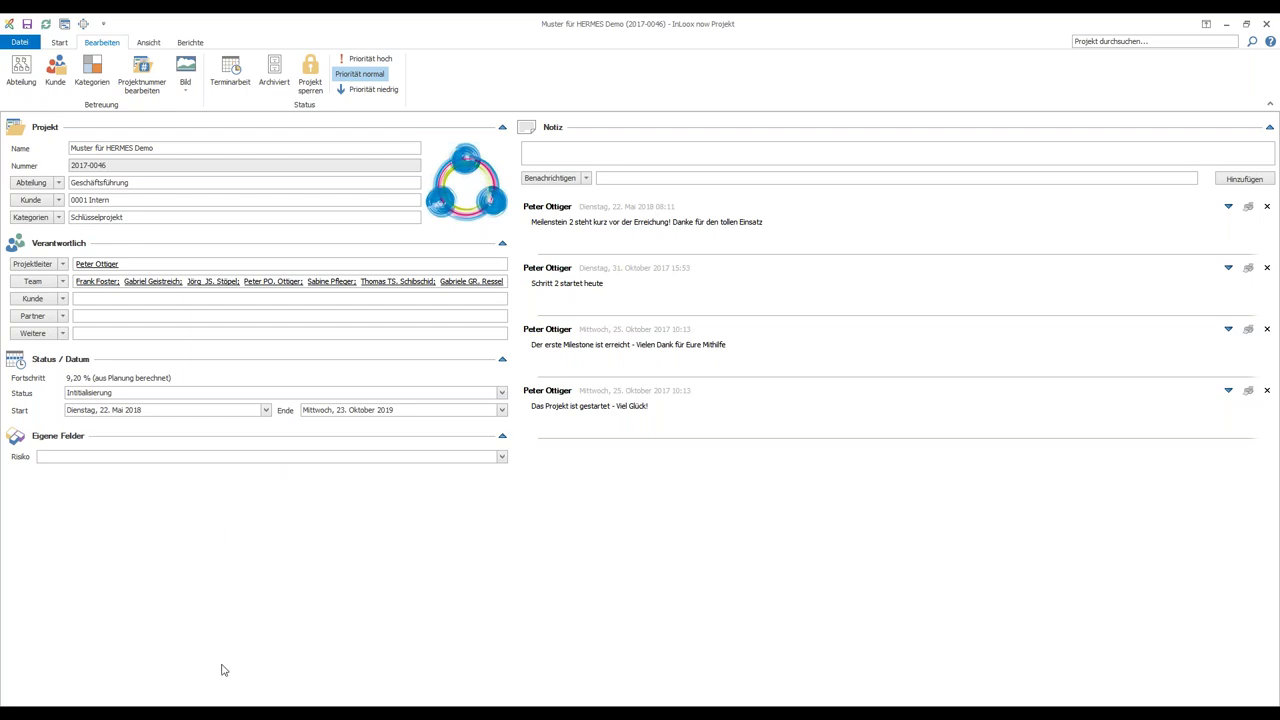
# - Leave the project window and return to the Outlook inbox
pyautogui.click(190, 660)
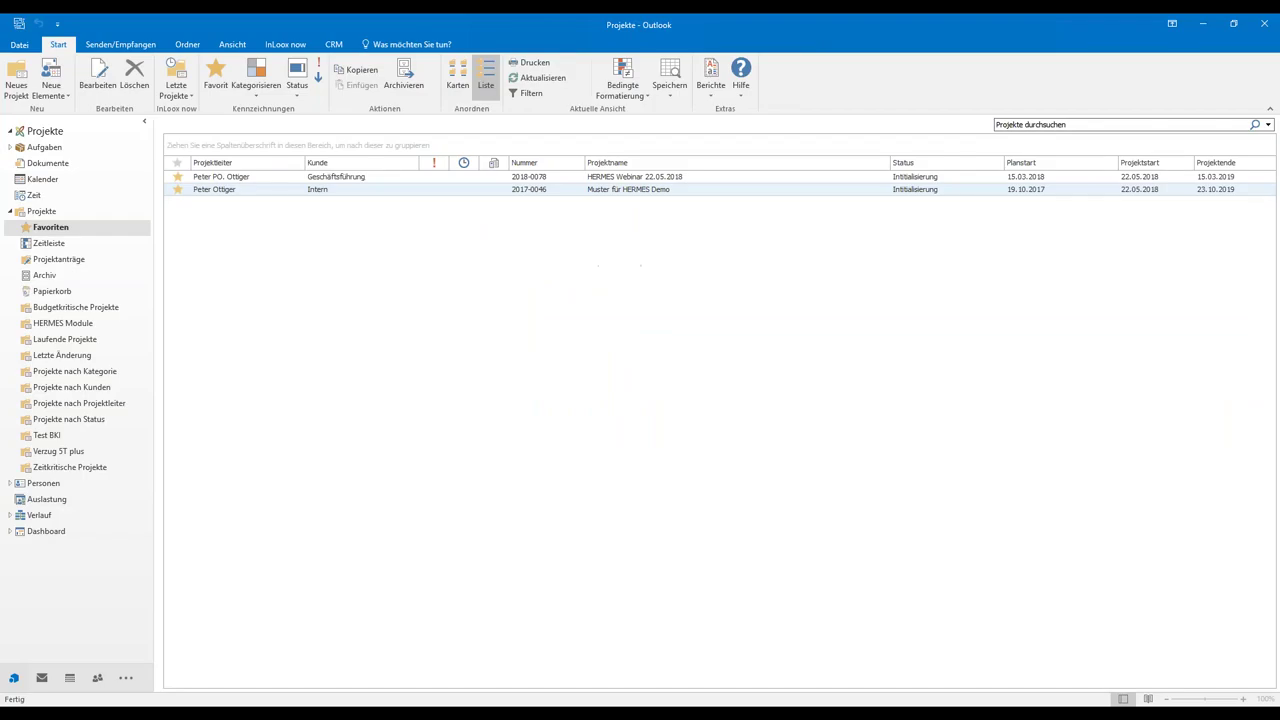
pyautogui.click(41, 678)
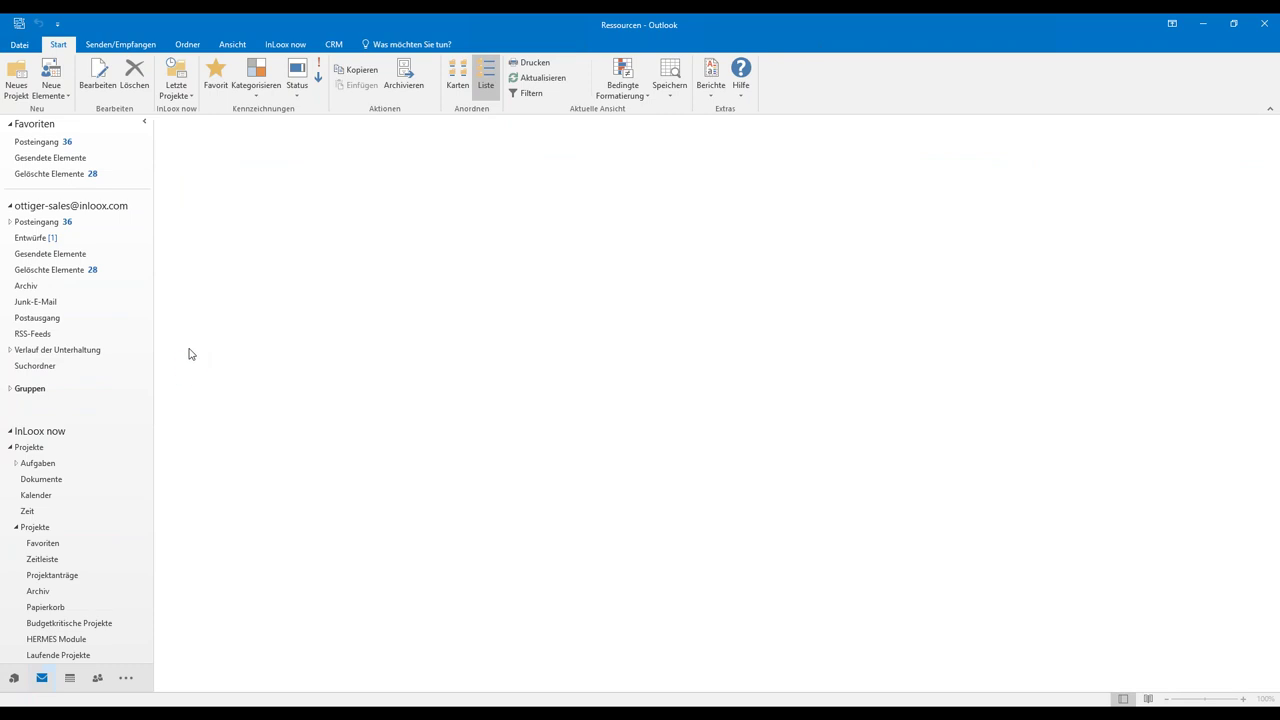
pyautogui.click(55, 142)
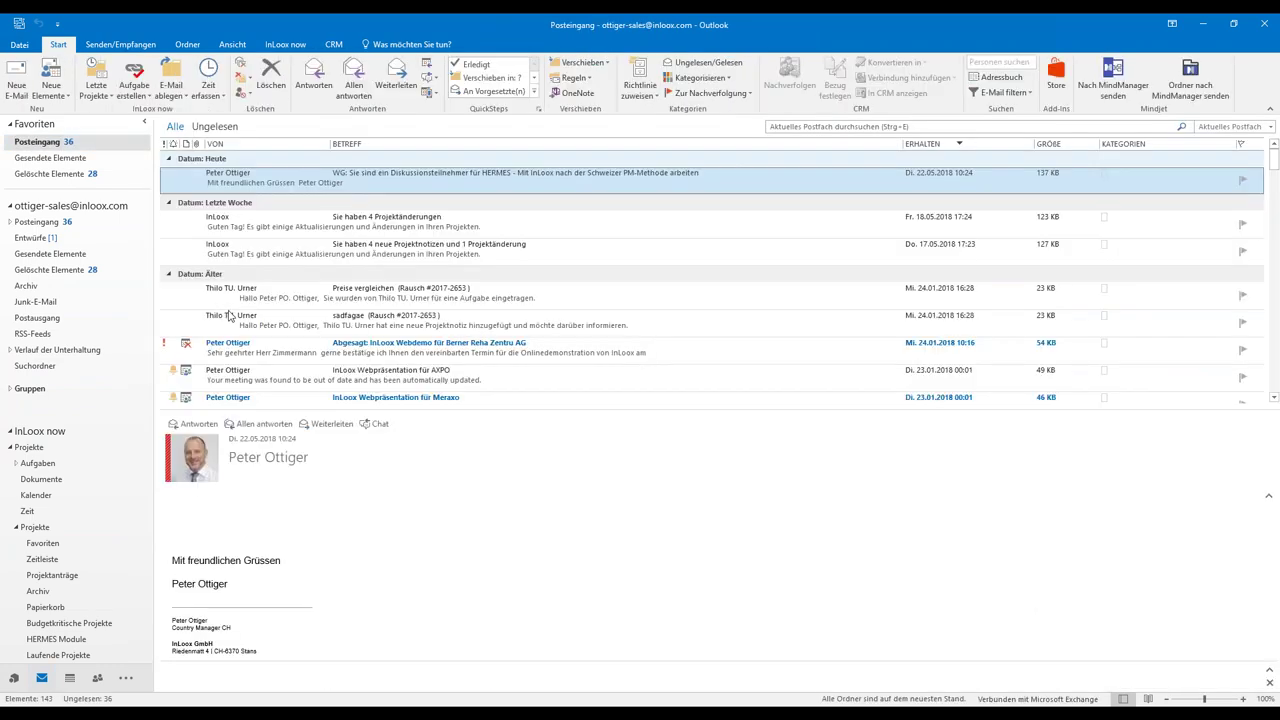
# - Open the "Preise vergleichen" task notification e-mail in its own window and highlight the project number in the subject
pyautogui.click(500, 292)
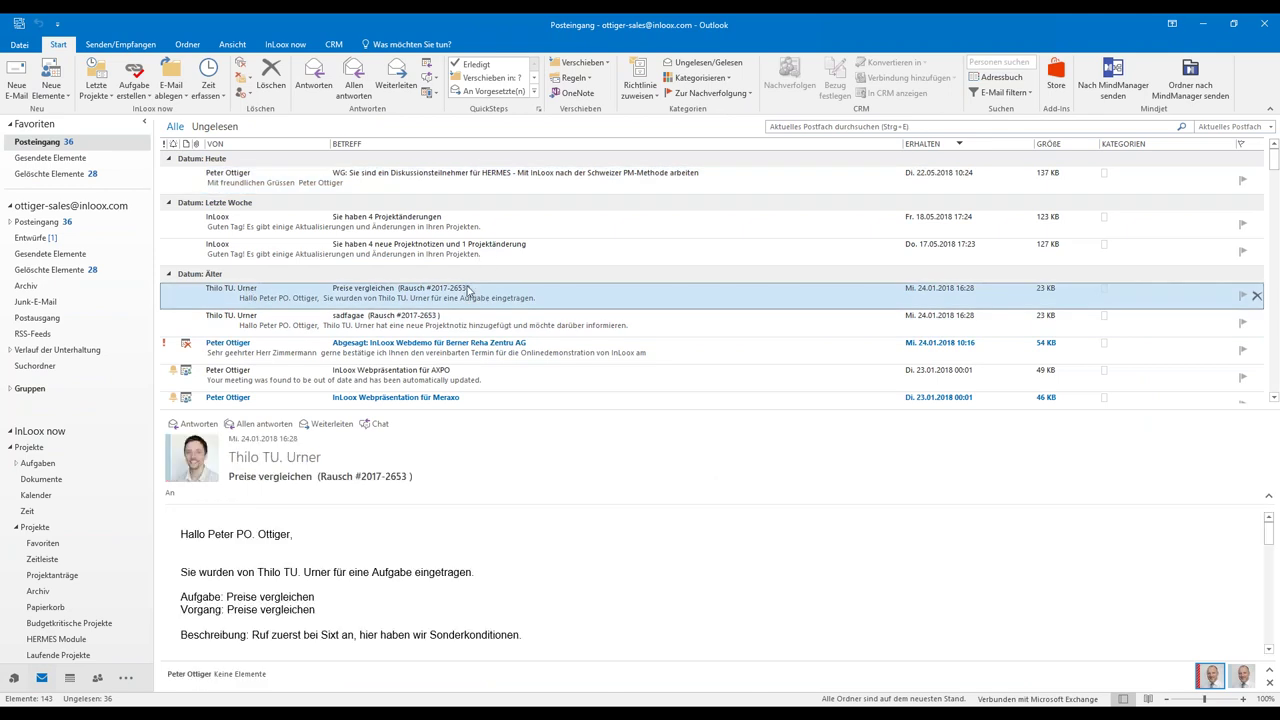
pyautogui.doubleClick(505, 298)
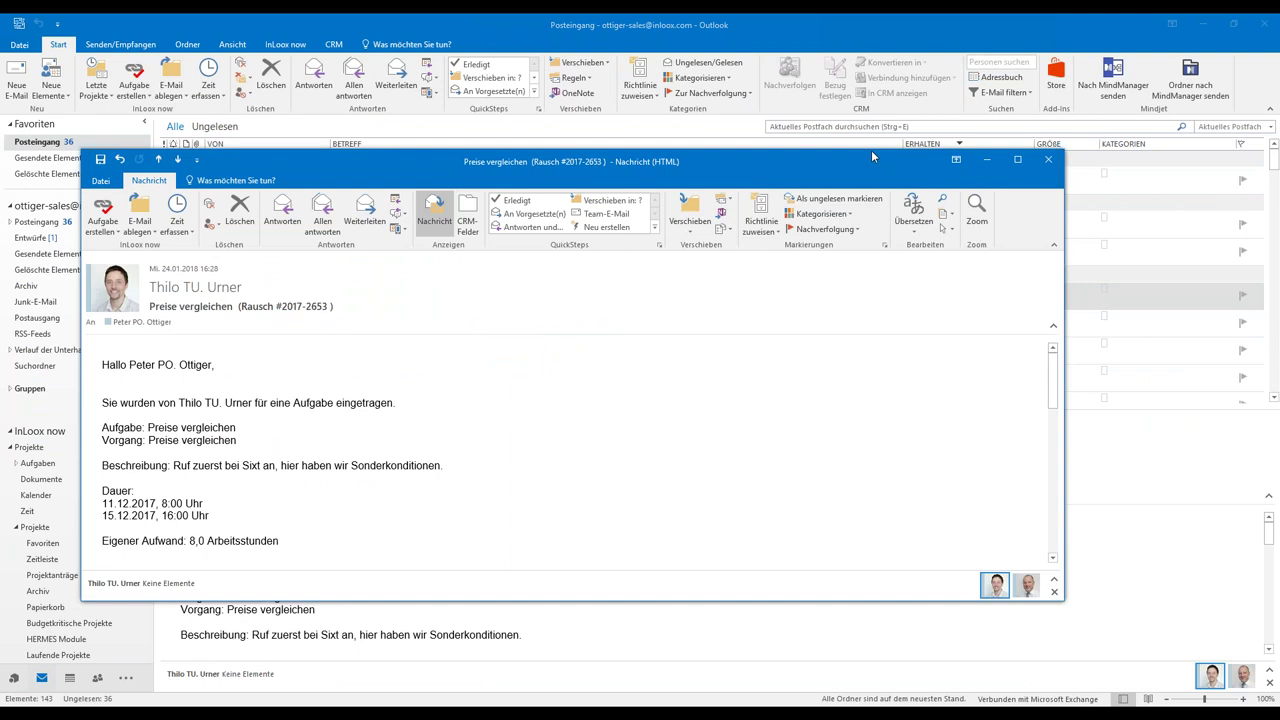
pyautogui.moveTo(871, 150); pyautogui.dragTo(895, 44)
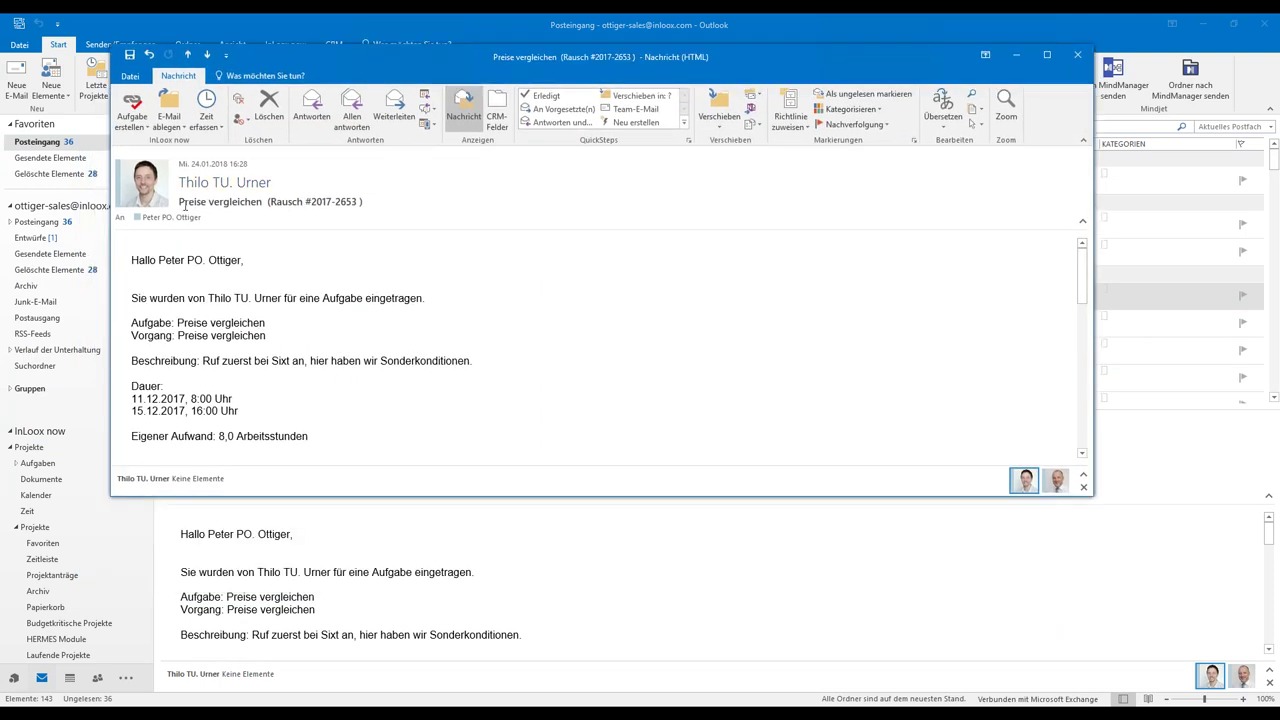
pyautogui.moveTo(179, 204); pyautogui.dragTo(358, 205)
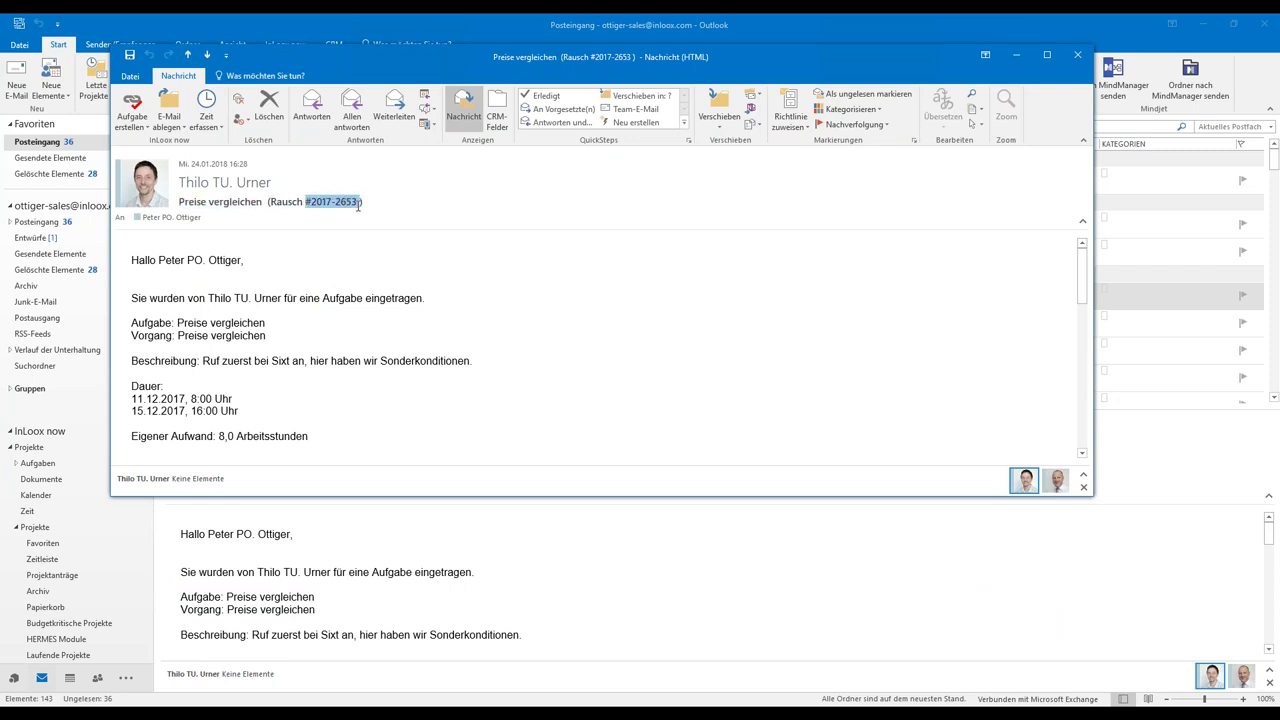
# - Highlight the task name and its description in the notification e-mail, and close the message window
pyautogui.moveTo(175, 325); pyautogui.dragTo(266, 324)
pyautogui.moveTo(201, 357); pyautogui.dragTo(483, 364)
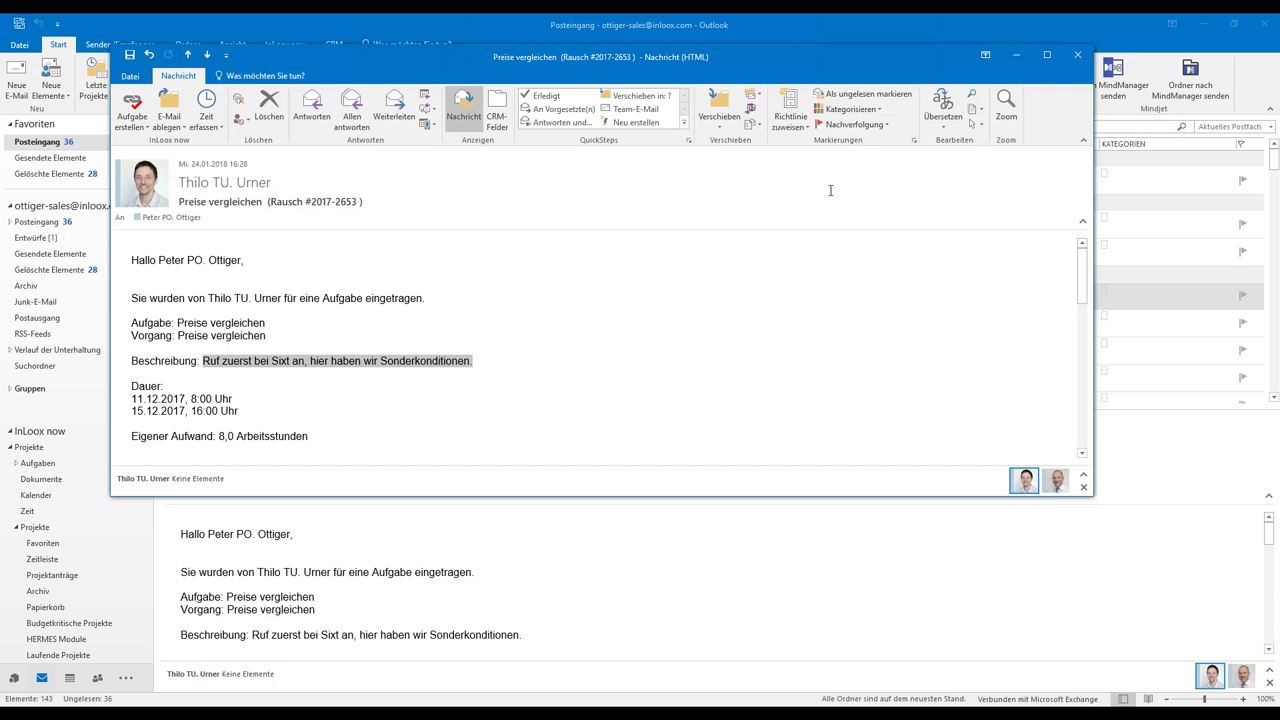
pyautogui.click(1079, 58)
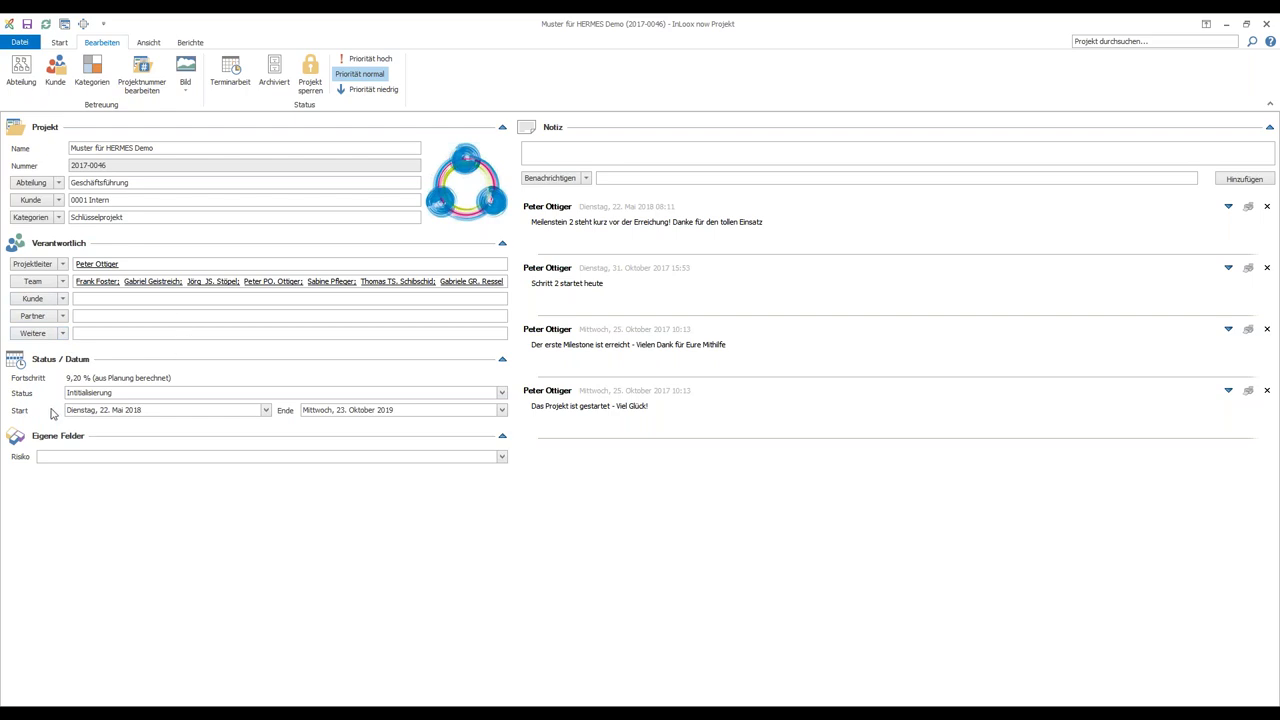
# - Display the choices for the project's status and risk without picking any, and go to the note entry area
pyautogui.click(501, 394)
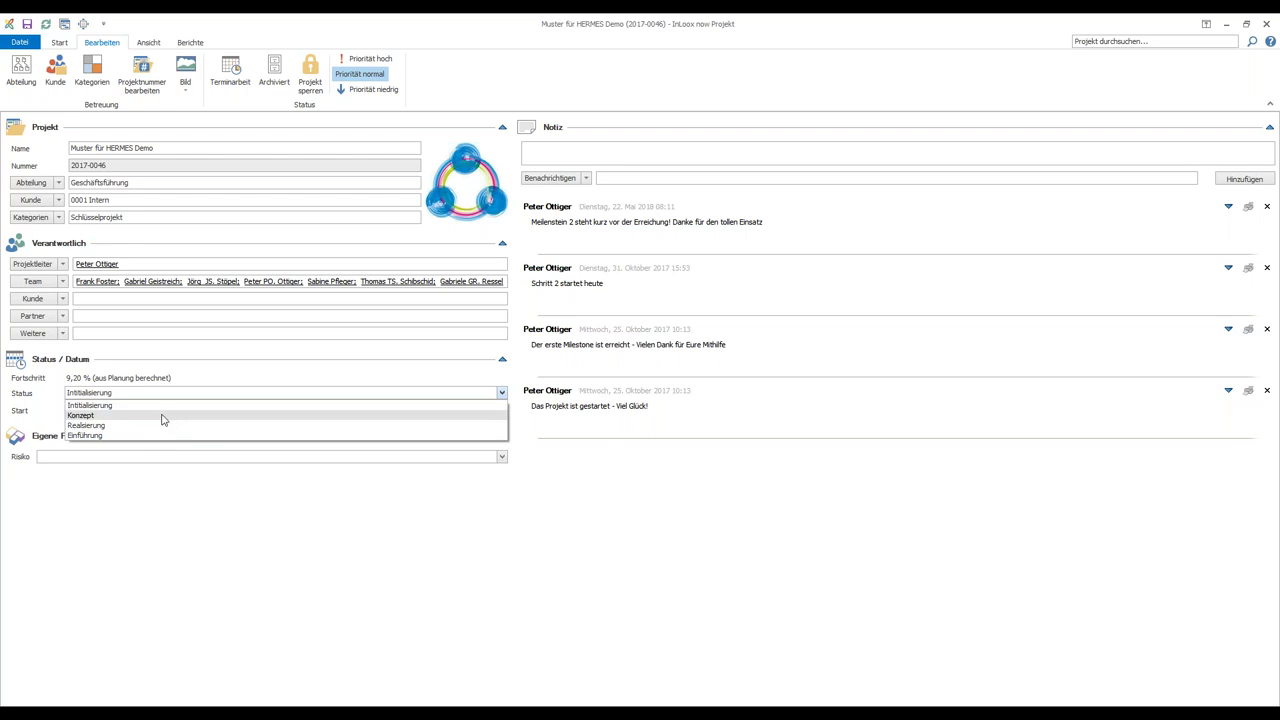
pyautogui.click(171, 490)
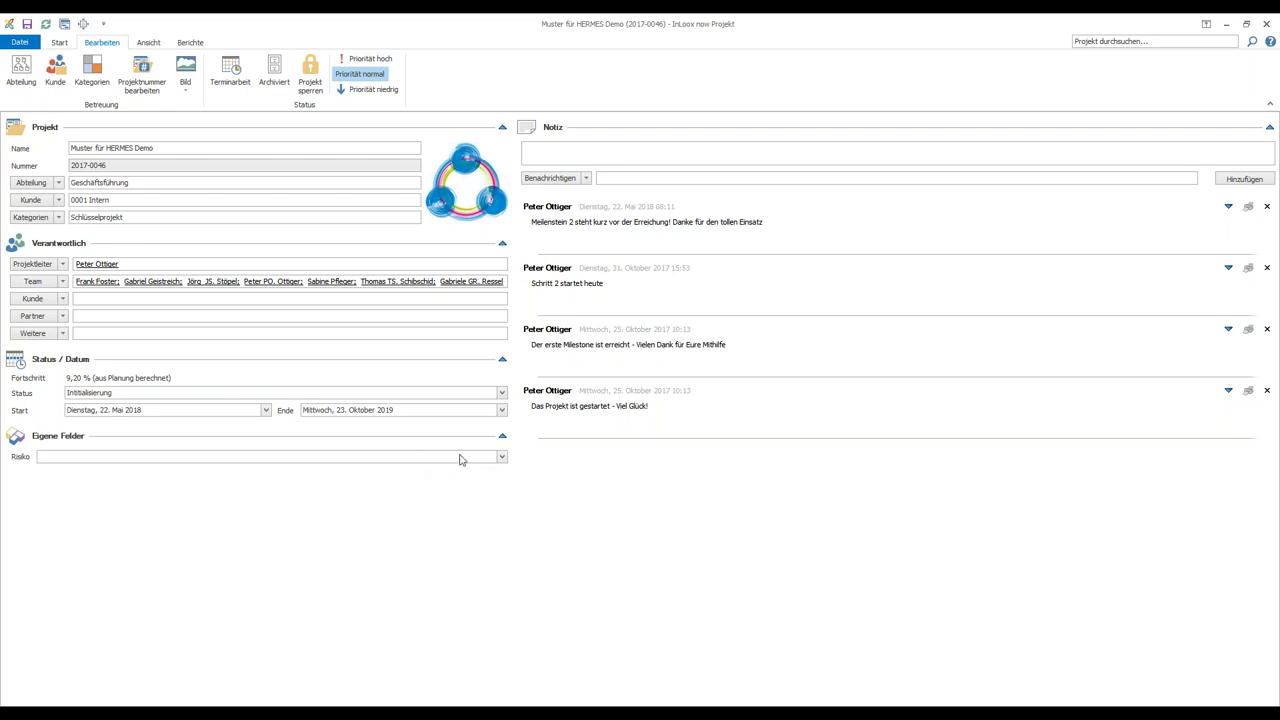
pyautogui.click(502, 458)
pyautogui.click(502, 458)
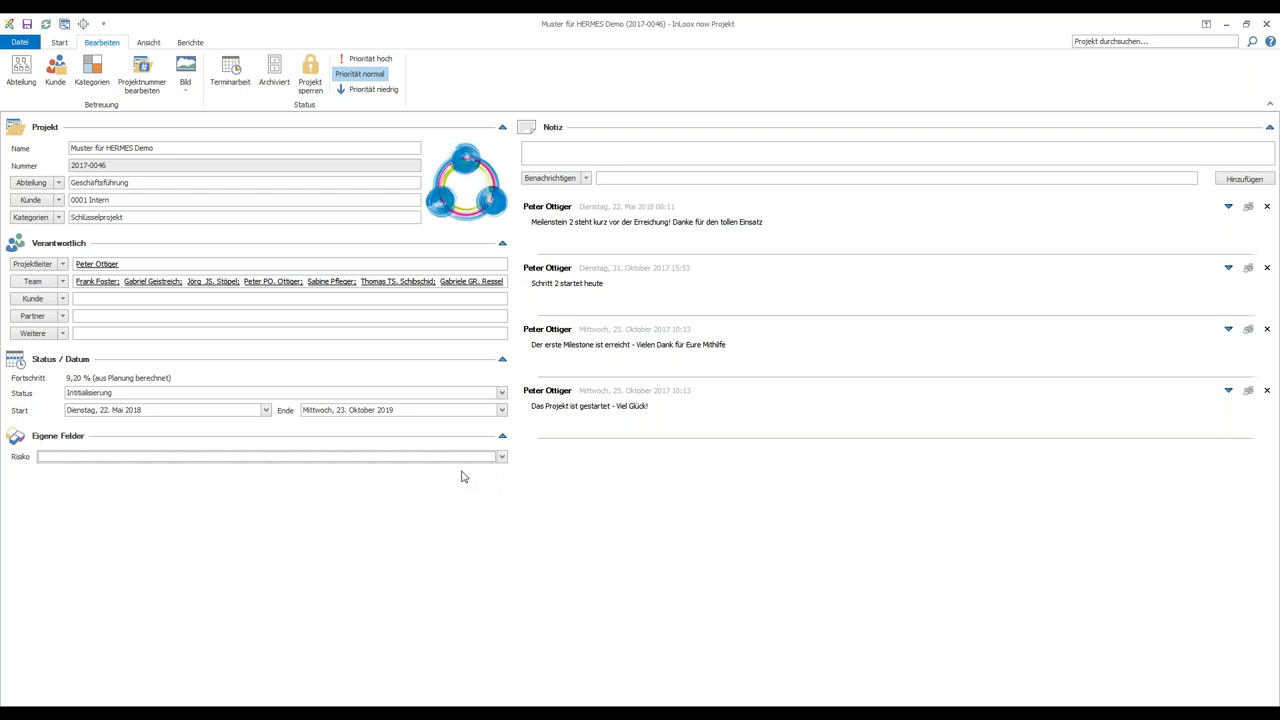
pyautogui.click(542, 158)
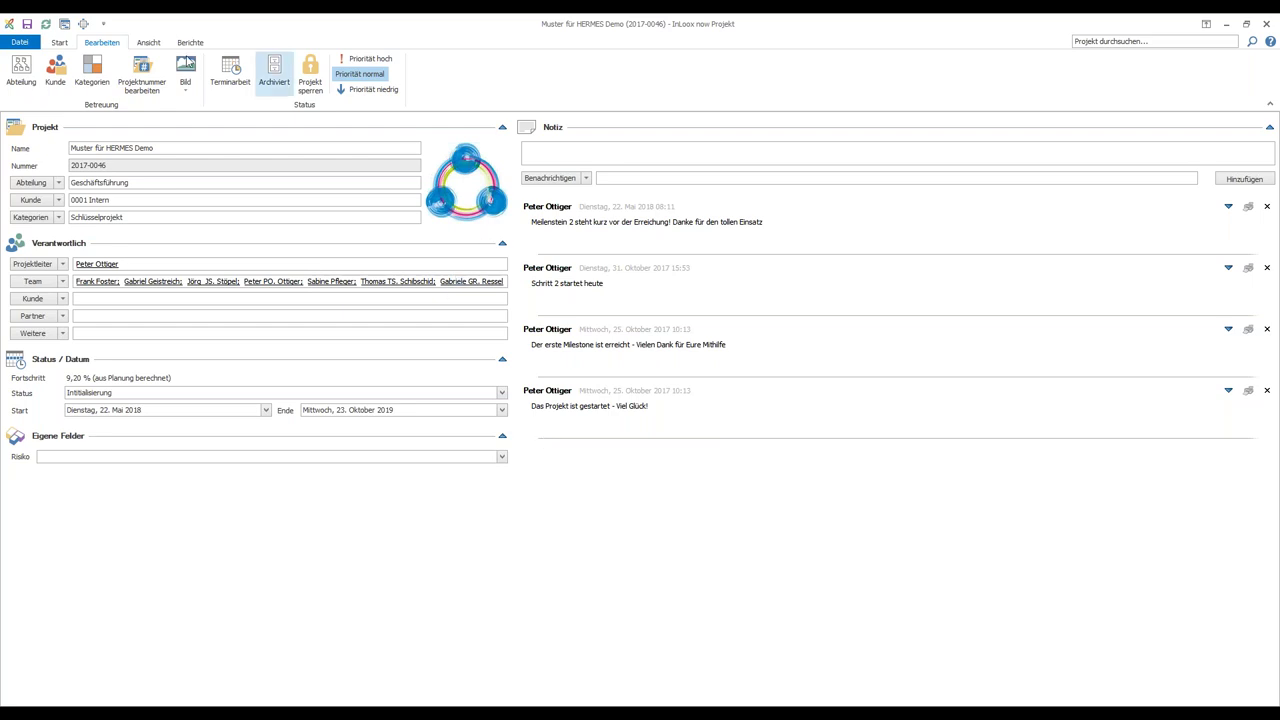
# - Open the project's task board and move the tasks "ausmisten" and "Wohnung reinigen" from "In Bearbeitung" to "Erledigt"
pyautogui.click(60, 42)
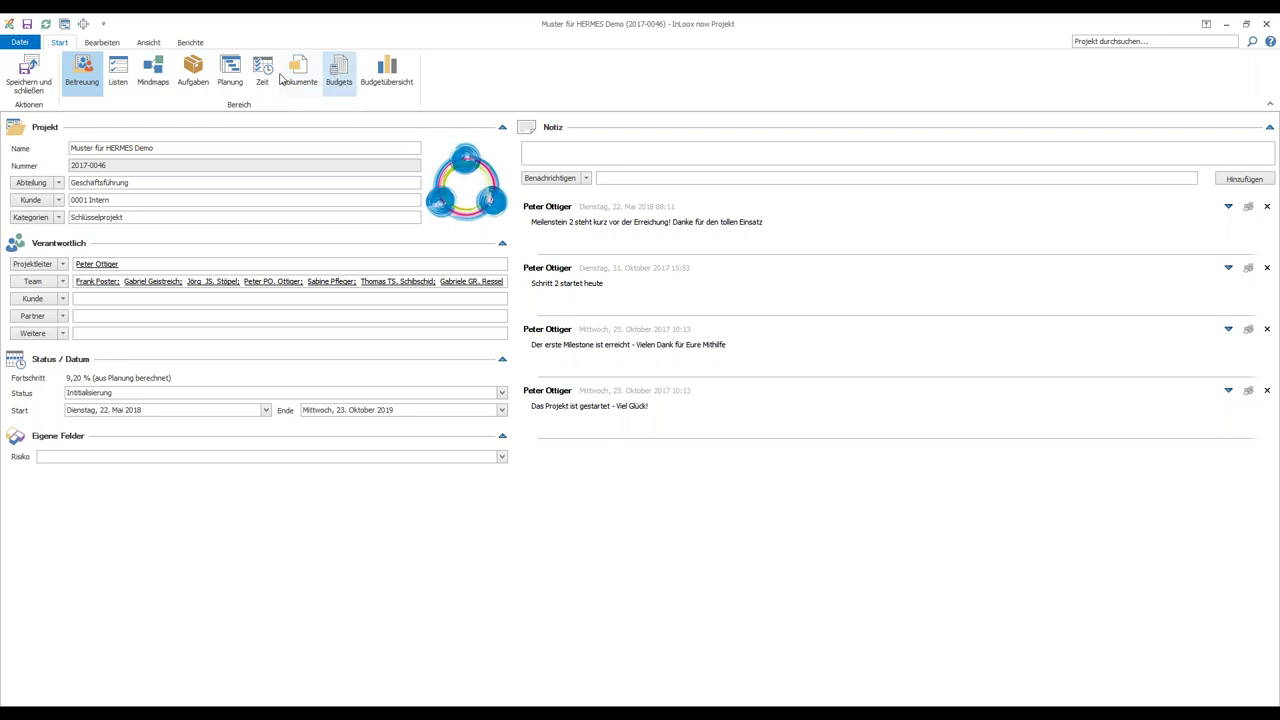
pyautogui.click(194, 80)
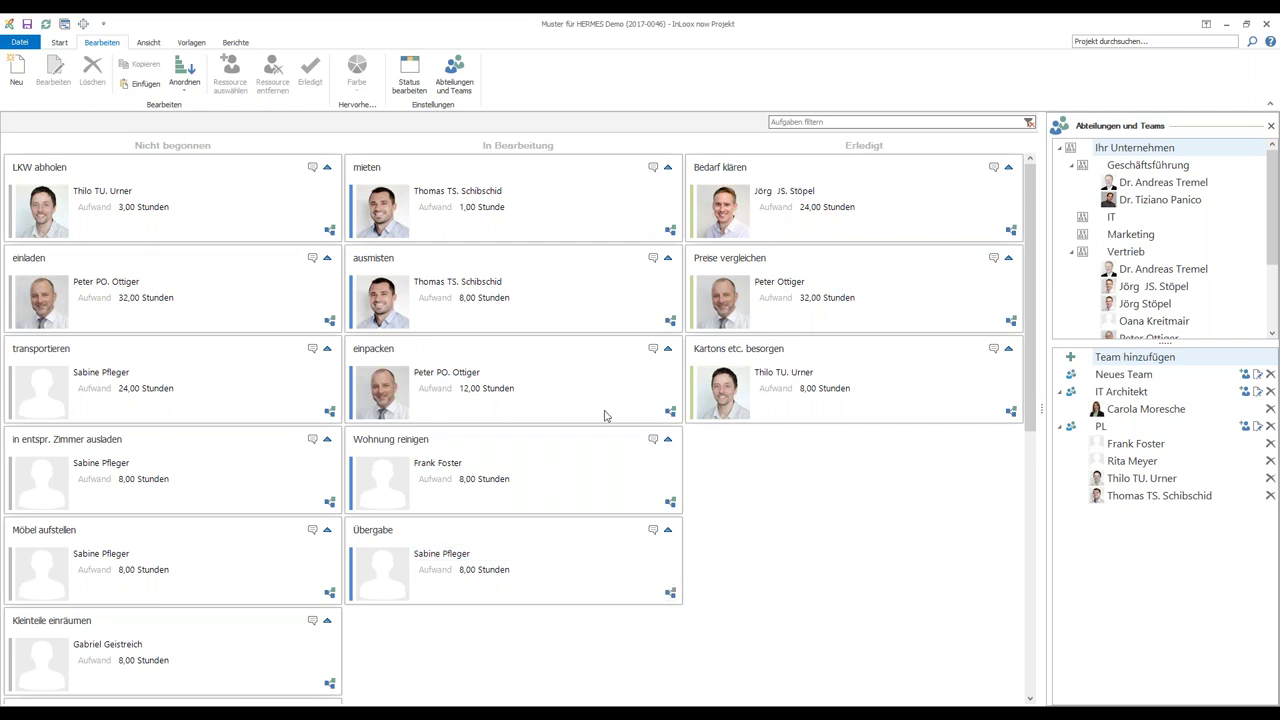
pyautogui.moveTo(476, 262); pyautogui.dragTo(808, 440)
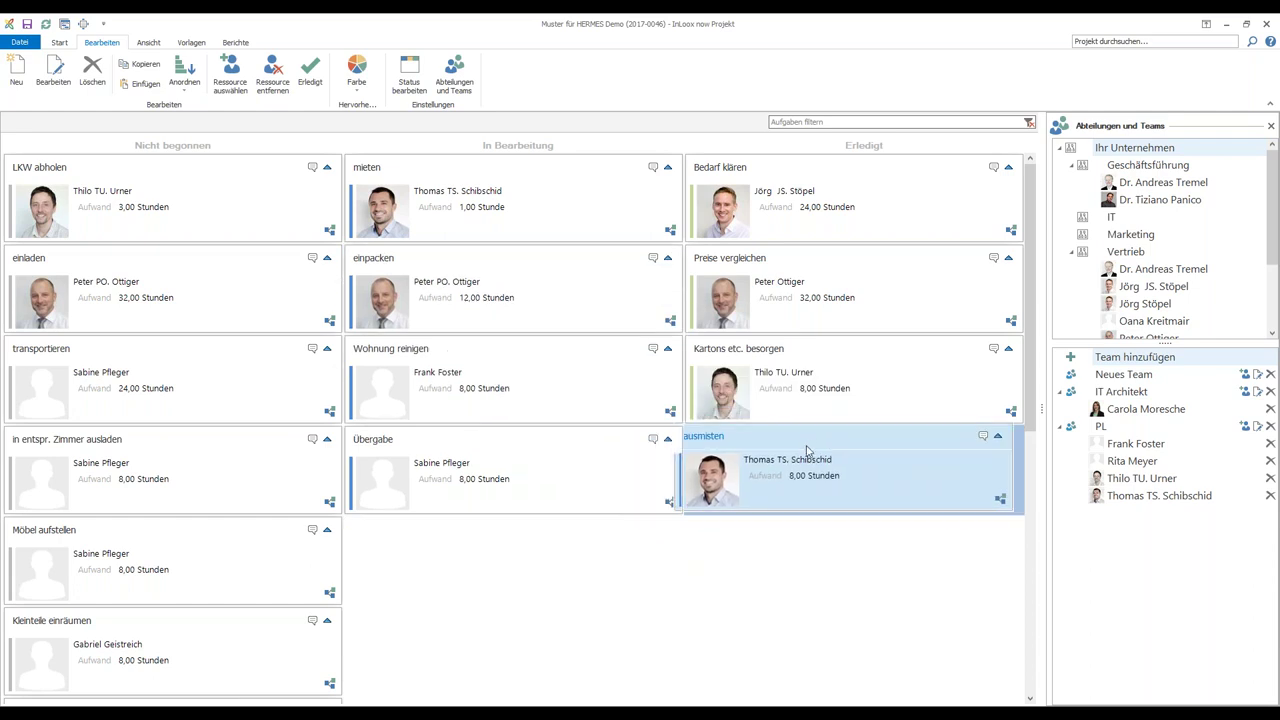
pyautogui.moveTo(509, 345); pyautogui.dragTo(845, 470)
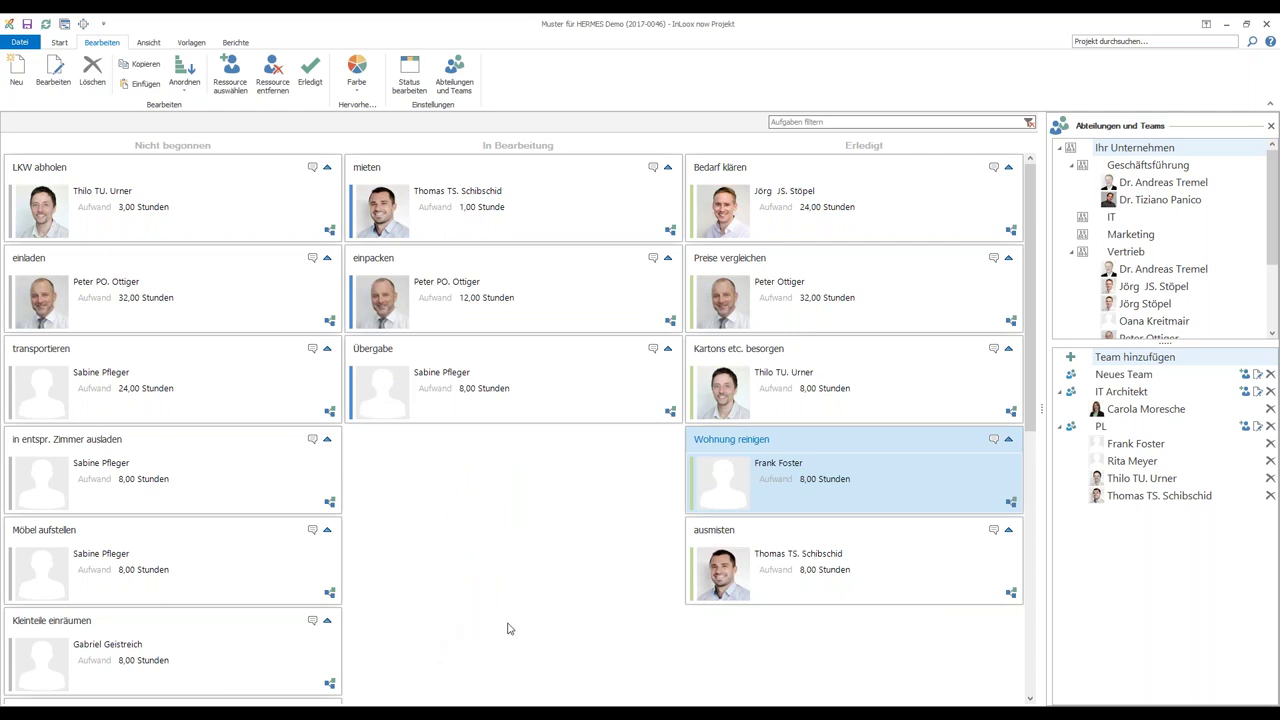
# - Set the effort of the task "transportieren" to 5 Arbeitstage and assign the fourth listed team member as its resource
pyautogui.click(160, 355)
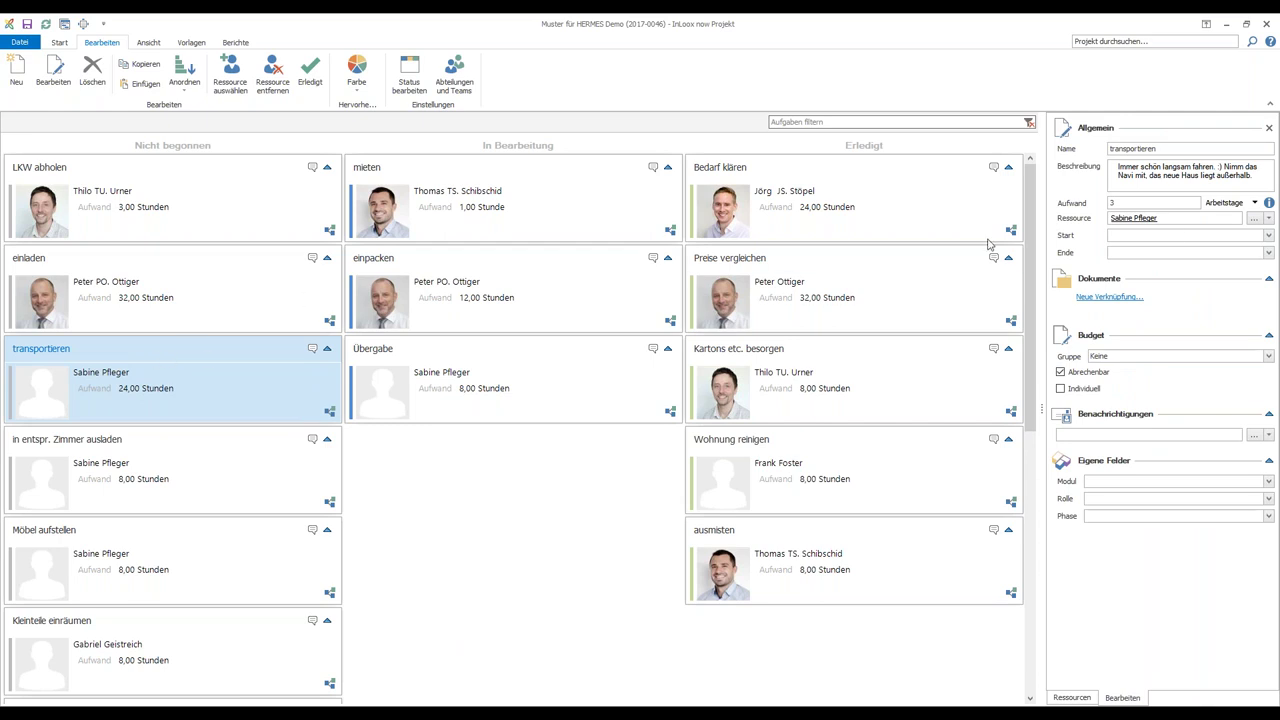
pyautogui.click(1150, 203)
pyautogui.click(1268, 218)
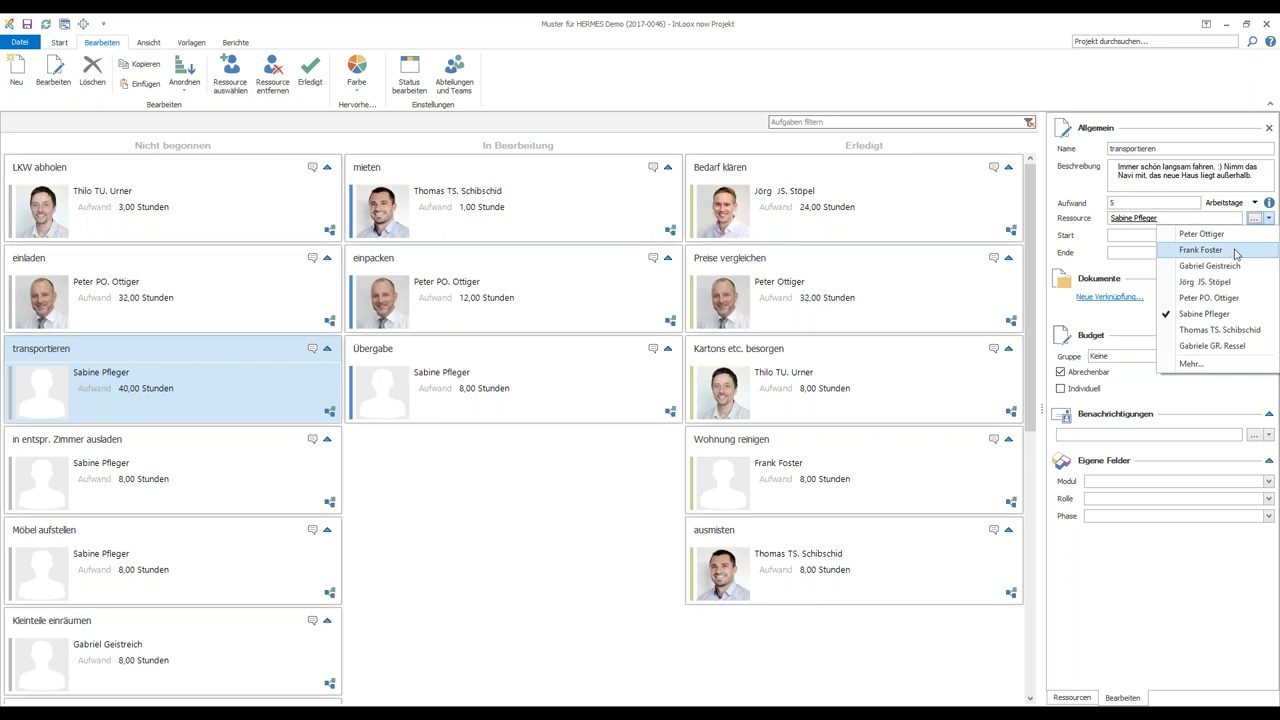
pyautogui.click(1226, 281)
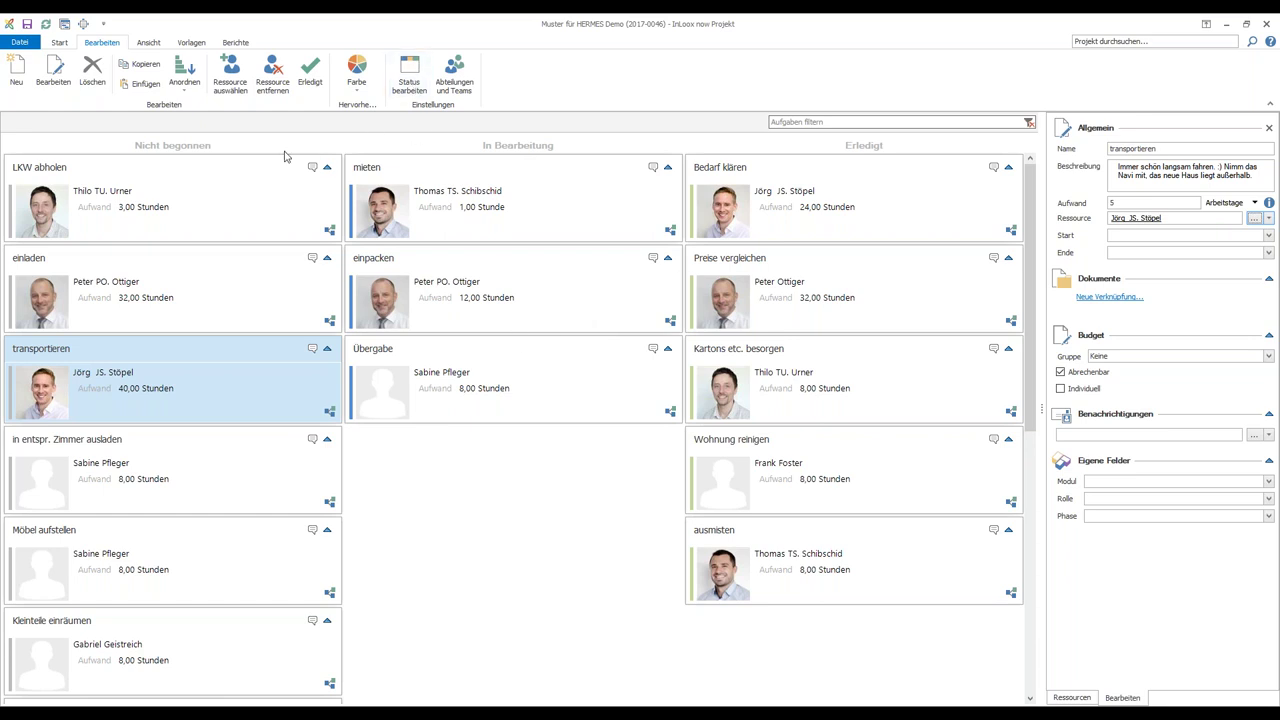
# - Display the task status settings and switch to the project's planning view
pyautogui.click(408, 83)
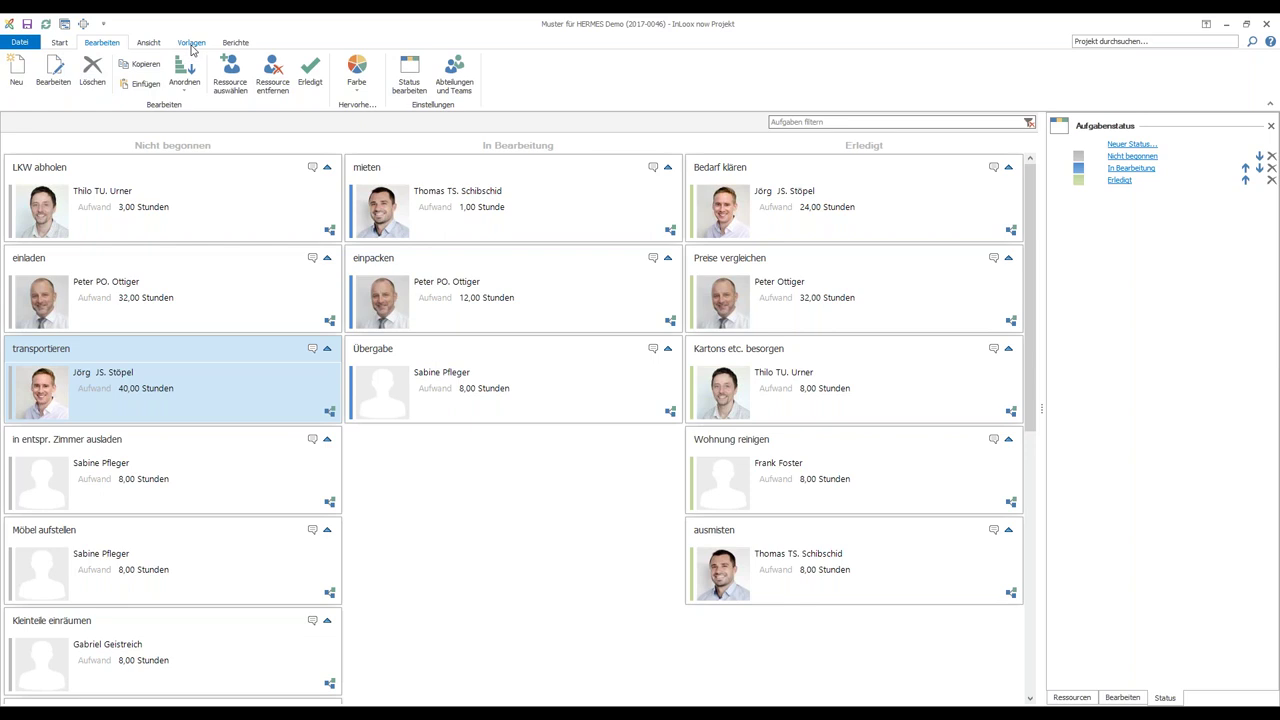
pyautogui.click(61, 44)
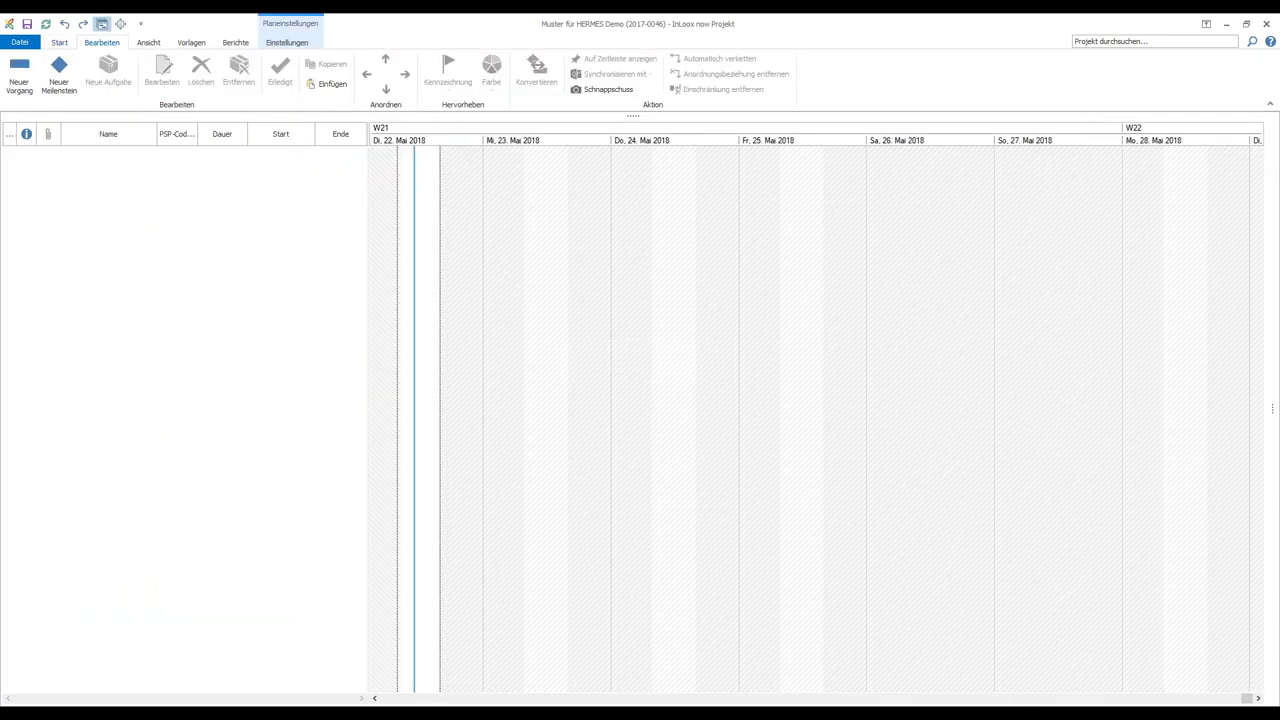
# - Open the "Umzug" mind map and display the options for generating tasks from its nodes, without choosing one
pyautogui.click(60, 43)
pyautogui.click(150, 74)
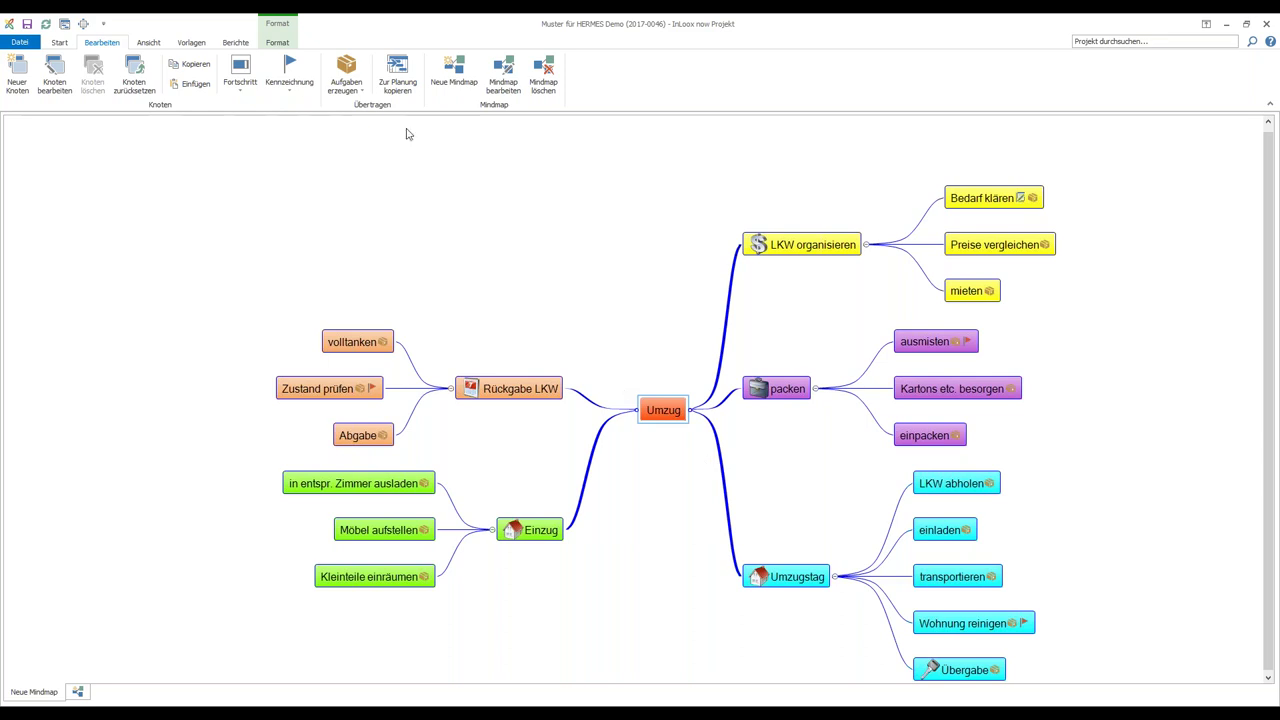
pyautogui.click(363, 92)
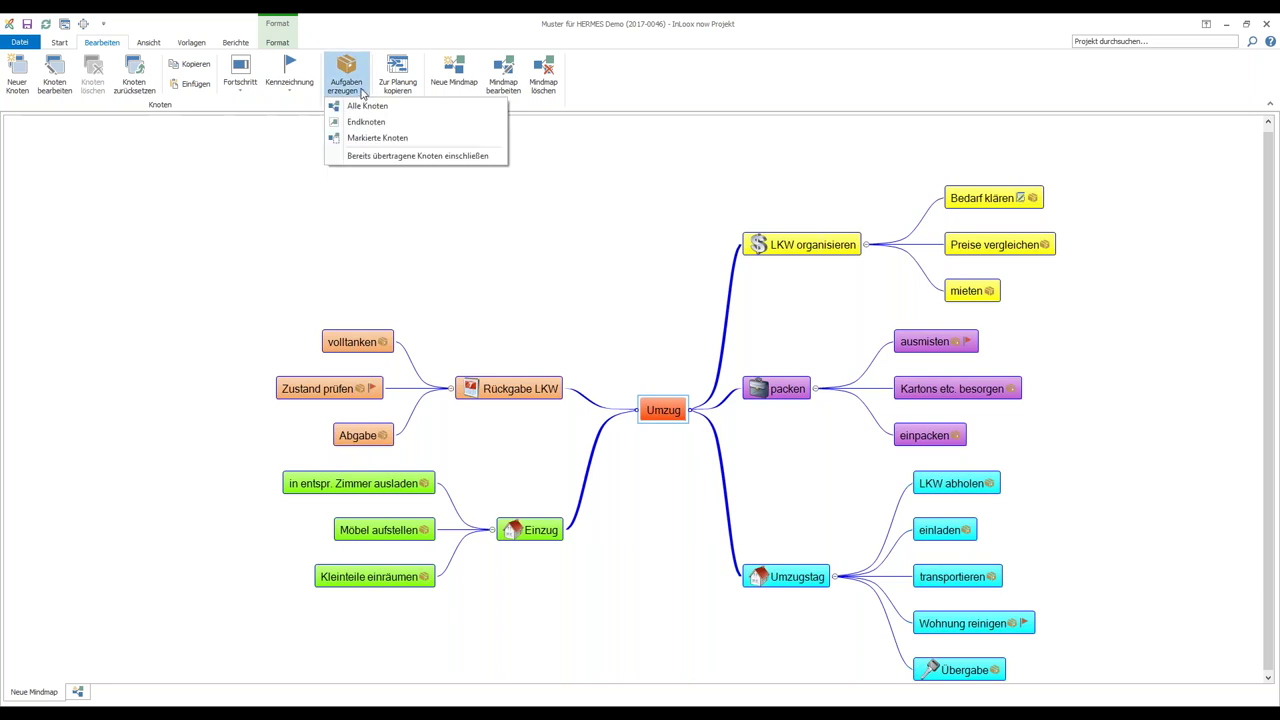
pyautogui.click(530, 244)
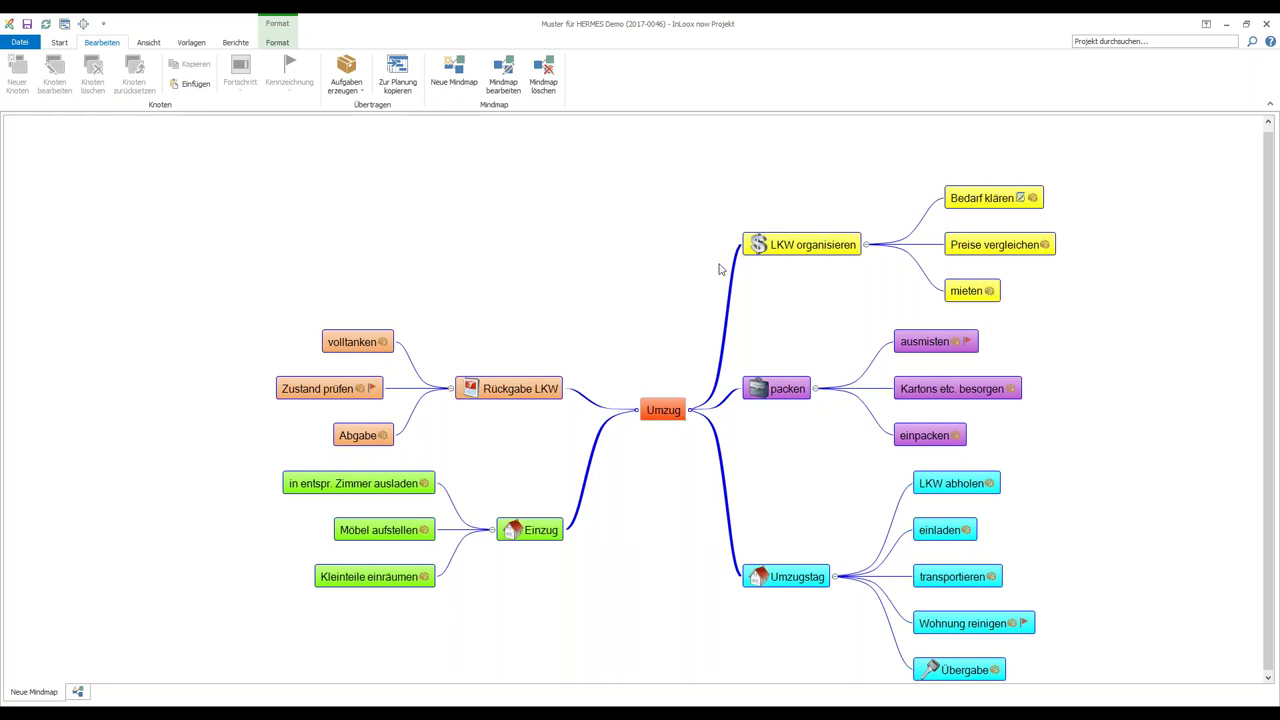
# - Copy the mind map to the planning with automatic start calculation and a duration of 3 Arbeitstage per activity
pyautogui.click(399, 83)
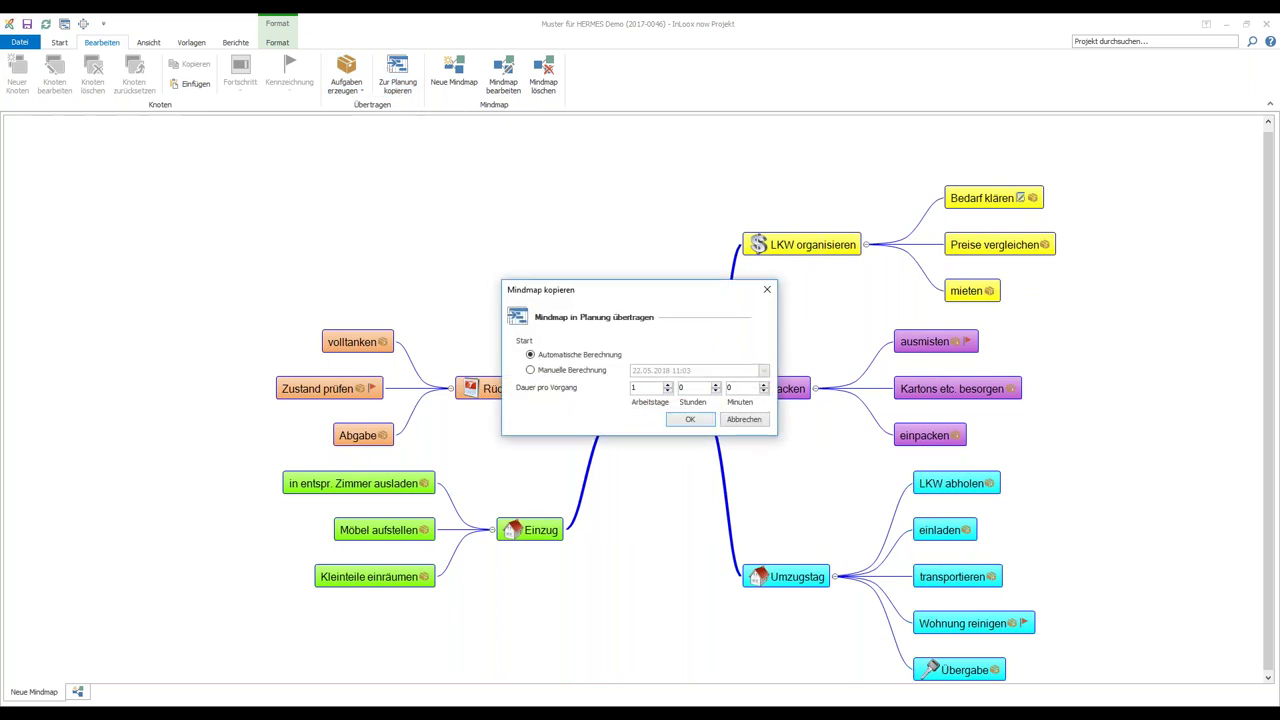
pyautogui.click(668, 385)
pyautogui.click(668, 385)
pyautogui.click(668, 385)
pyautogui.press('Return')
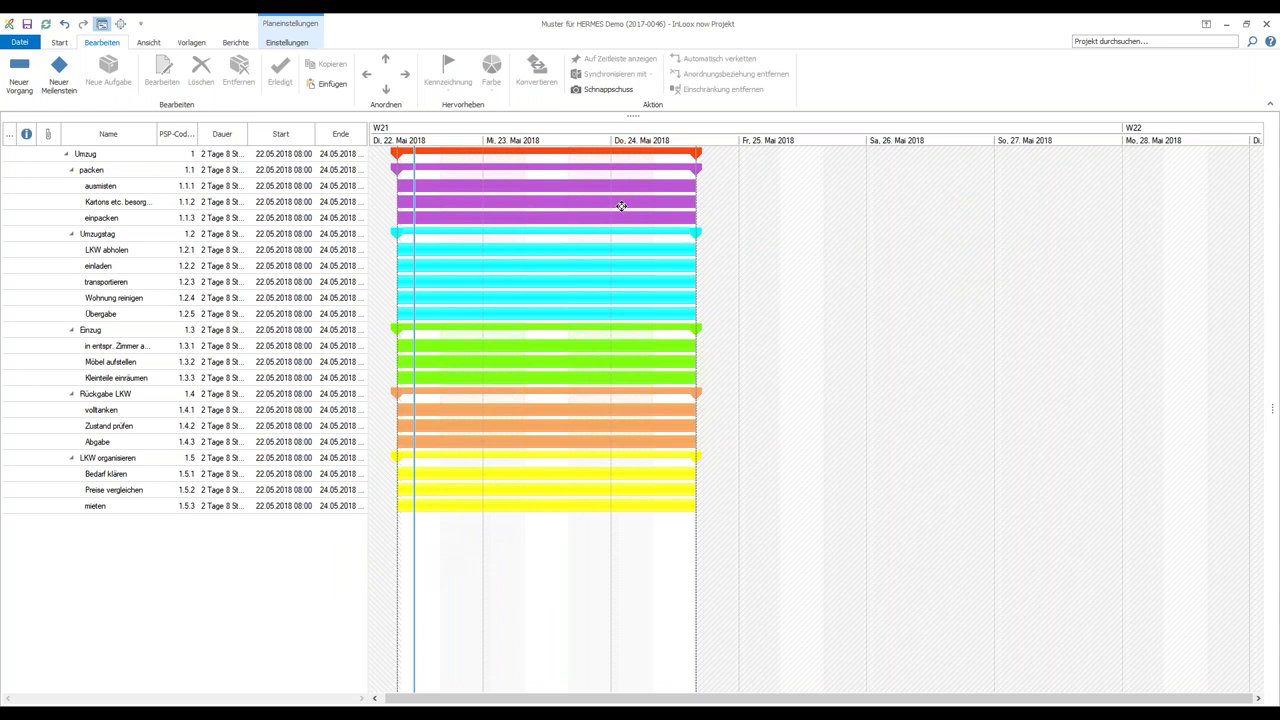
# - Move the "LKW organisieren" group with its activities up to the first place under "Umzug", above "packen"
pyautogui.click(122, 460)
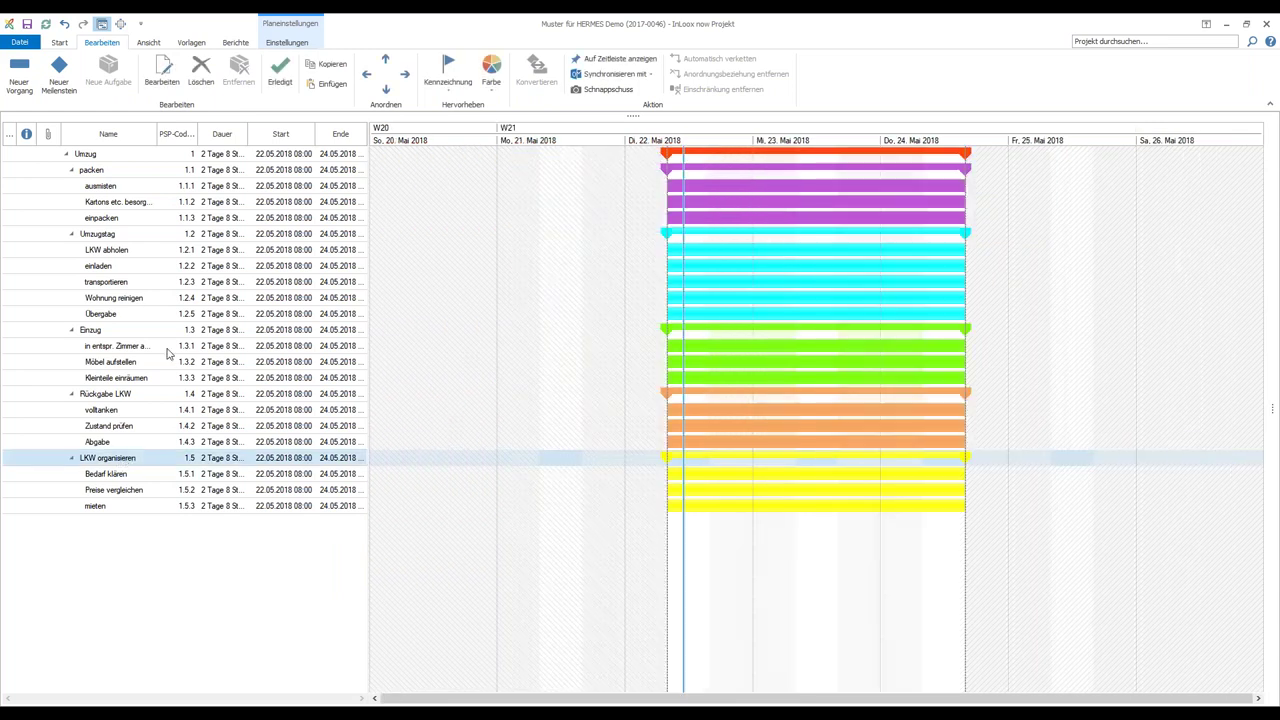
pyautogui.hotkey('alt', 'shift', 'Up')
pyautogui.hotkey('alt', 'shift', 'Up')
pyautogui.hotkey('alt', 'shift', 'Up')
pyautogui.hotkey('alt', 'shift', 'Up')
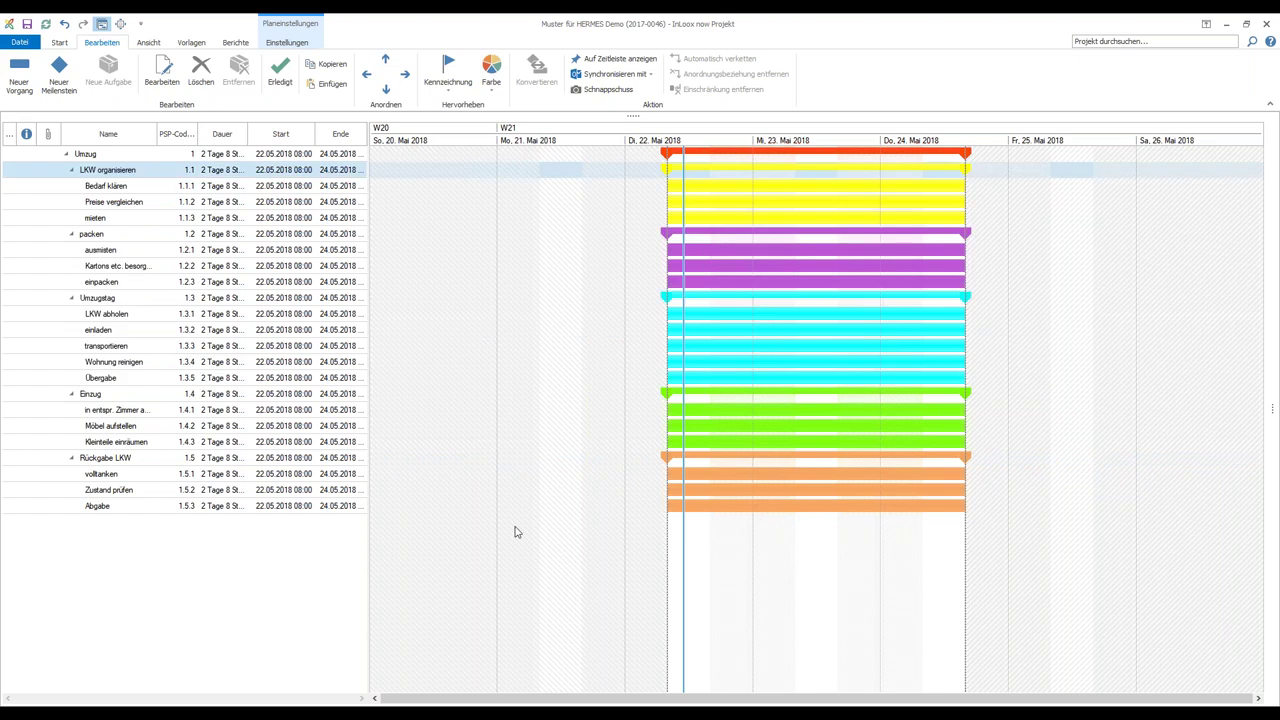